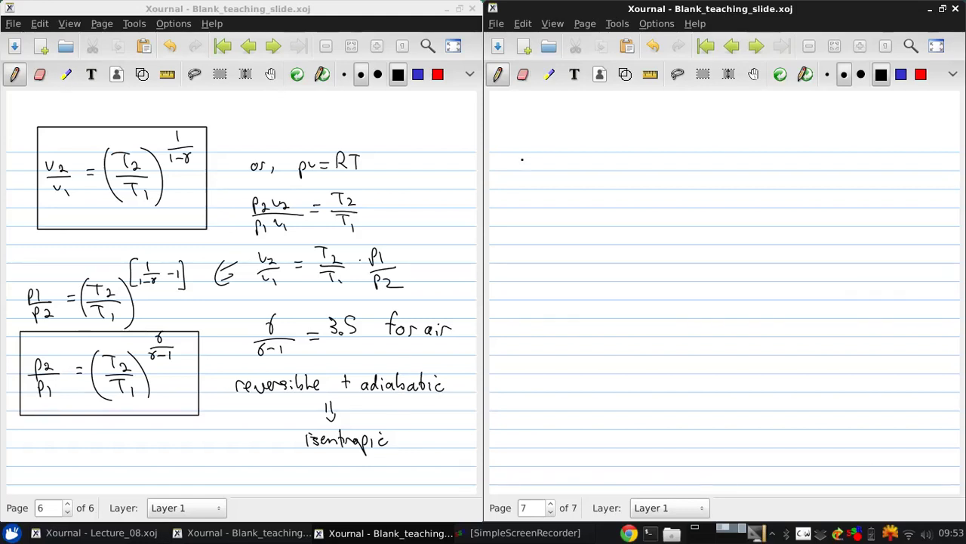
Handwrite 'New idea: Stagnation' at the top of page 7, undoing a stray stroke.
mouse_move(507, 167)
left_mouse_down()
mouse_move(526, 146)
mouse_move(539, 169)
mouse_move(558, 159)
mouse_move(612, 169)
left_mouse_up()
left_click(653, 46)
left_click(618, 167)
left_click(615, 160)
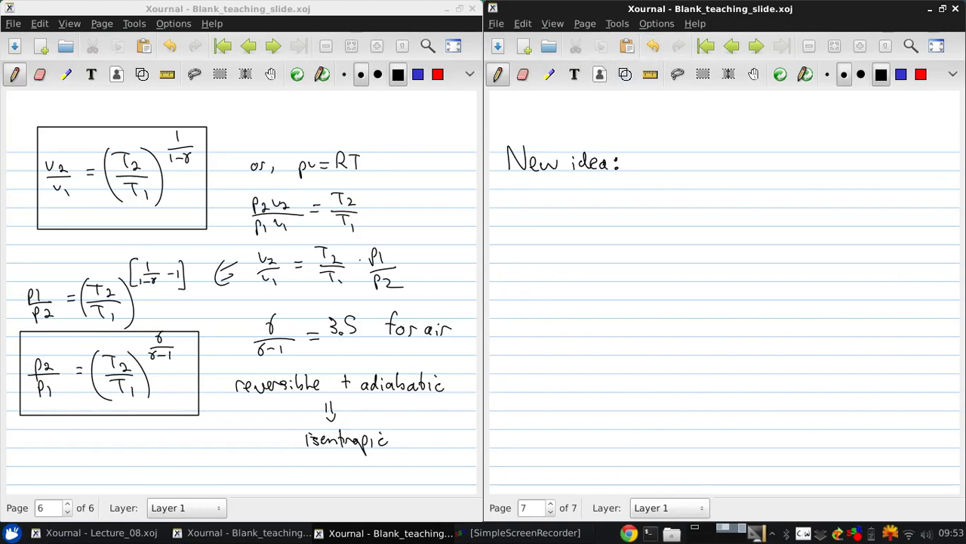
left_click_drag(665, 153, 654, 167)
mouse_move(665, 149)
left_mouse_down()
mouse_move(666, 166)
mouse_move(671, 157)
left_mouse_up()
mouse_move(677, 162)
left_mouse_down()
mouse_move(684, 179)
mouse_move(708, 170)
left_mouse_up()
mouse_move(711, 148)
left_mouse_down()
mouse_move(713, 171)
mouse_move(718, 161)
left_mouse_up()
left_click_drag(720, 163, 734, 167)
mouse_move(735, 163)
left_mouse_down()
mouse_move(746, 166)
mouse_move(720, 157)
mouse_move(761, 168)
left_mouse_up()
Add 'states & properties' and underline the whole heading with a straight ruler line.
mouse_move(773, 152)
left_mouse_down()
mouse_move(773, 167)
mouse_move(798, 165)
left_mouse_up()
mouse_move(806, 159)
left_mouse_down()
mouse_move(800, 169)
mouse_move(821, 162)
left_mouse_up()
mouse_move(837, 166)
left_mouse_down()
mouse_move(838, 178)
mouse_move(841, 169)
left_mouse_up()
mouse_move(844, 169)
left_mouse_down()
mouse_move(851, 161)
mouse_move(861, 177)
left_mouse_up()
left_click_drag(858, 162, 878, 168)
left_click_drag(881, 162, 900, 161)
left_click_drag(902, 162, 909, 168)
left_click(650, 74)
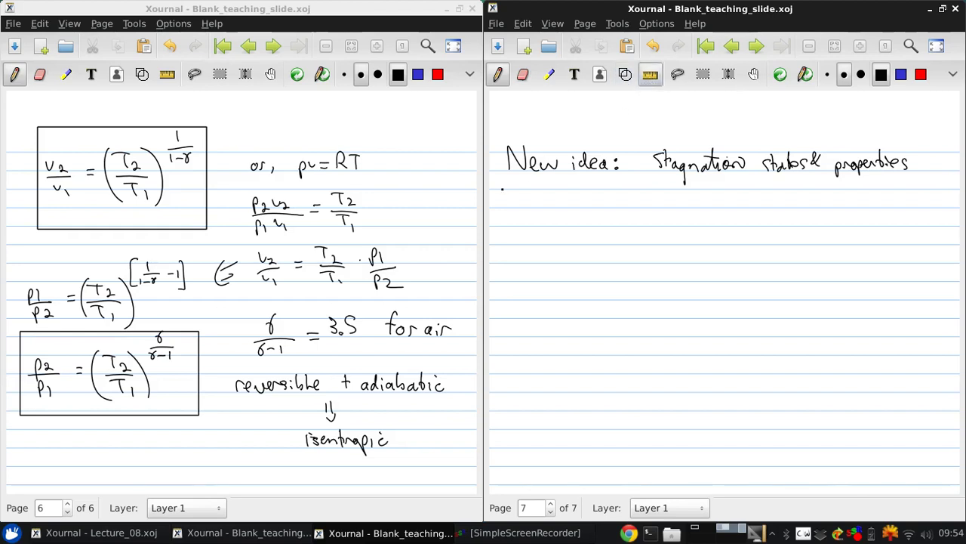
left_click_drag(503, 183, 928, 182)
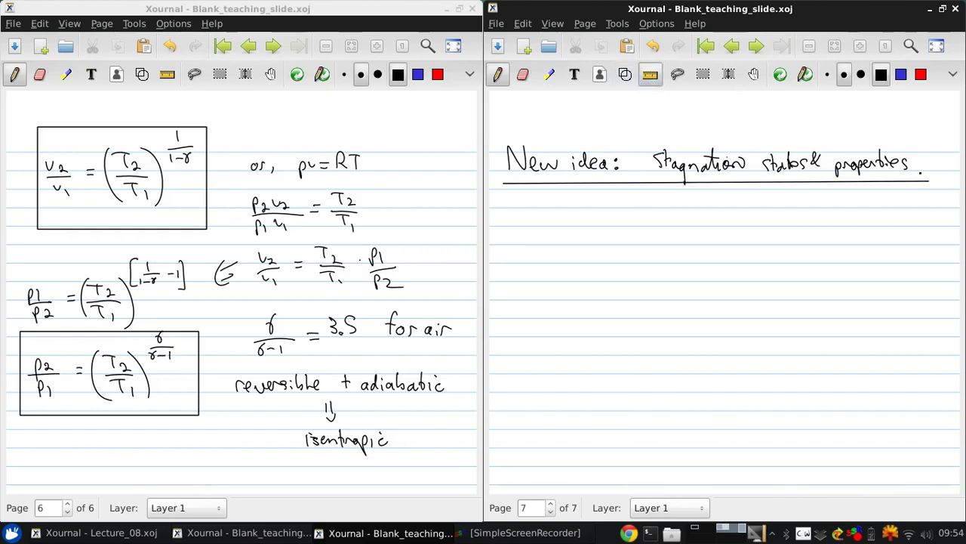
Handwrite Pt = p + ½ρc² beneath the heading.
left_click(650, 74)
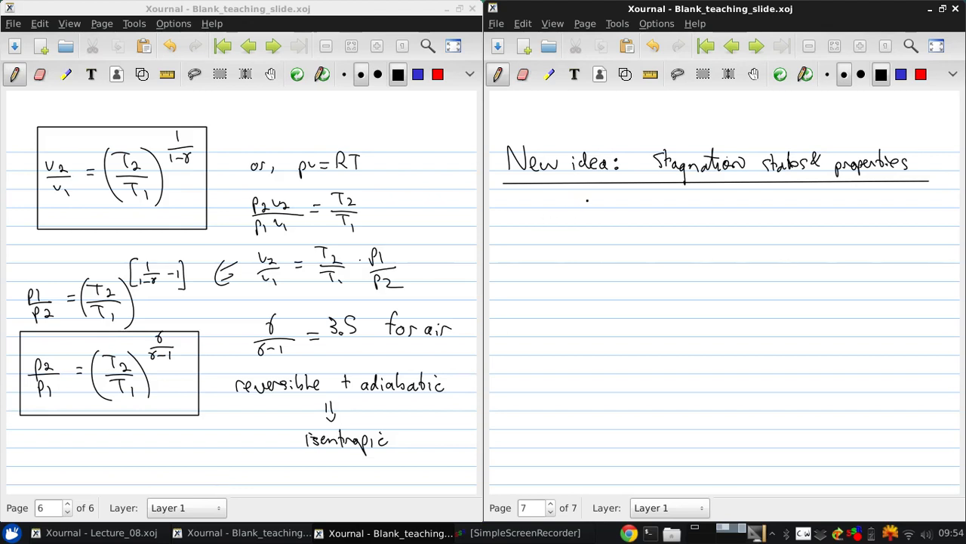
left_click_drag(526, 219, 533, 224)
mouse_move(538, 217)
left_mouse_down()
mouse_move(539, 230)
mouse_move(557, 219)
left_mouse_up()
left_click_drag(548, 224, 598, 225)
mouse_move(591, 220)
left_mouse_down()
mouse_move(663, 226)
mouse_move(674, 215)
left_mouse_up()
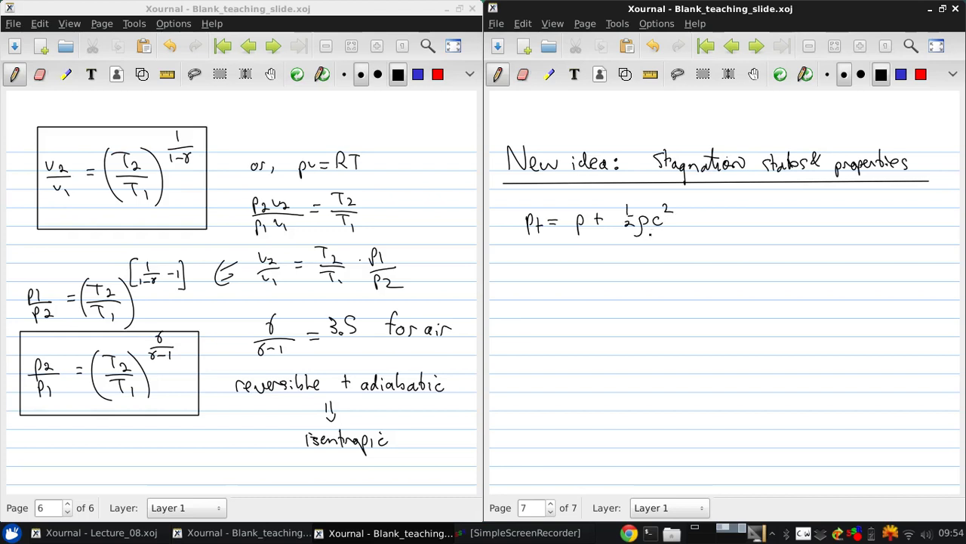
Draw an arrow under c and label it 'velocity'.
left_click_drag(659, 253, 657, 234)
mouse_move(654, 240)
left_mouse_down()
mouse_move(662, 240)
mouse_move(654, 266)
mouse_move(665, 275)
left_mouse_up()
mouse_move(671, 264)
left_mouse_down()
mouse_move(675, 275)
mouse_move(690, 272)
left_mouse_up()
mouse_move(684, 263)
left_mouse_down()
mouse_move(696, 262)
mouse_move(700, 289)
left_mouse_up()
left_click_drag(711, 264, 711, 265)
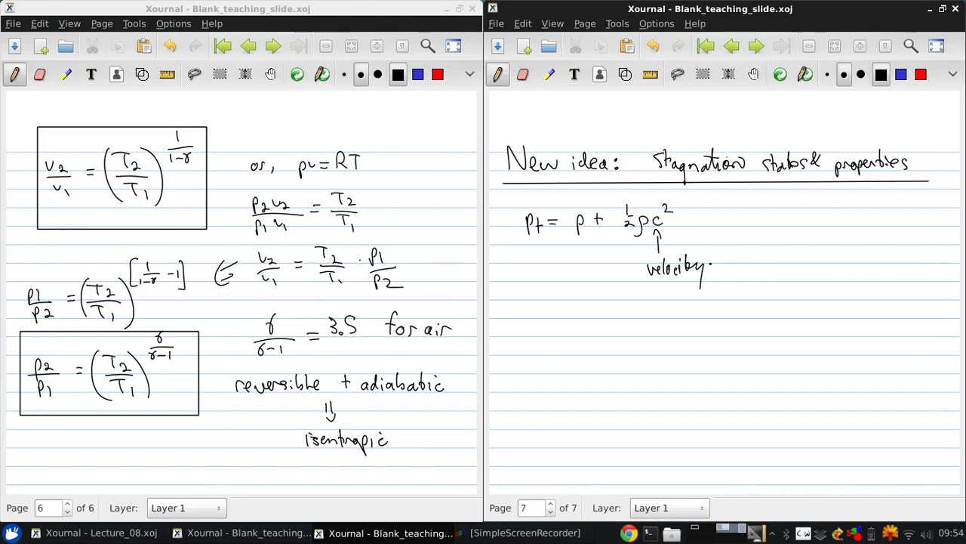
Write '(incompressible flow)' beside the equation.
mouse_move(730, 203)
left_mouse_down()
mouse_move(726, 230)
mouse_move(737, 228)
left_mouse_up()
left_click_drag(739, 226, 758, 223)
left_click_drag(761, 223, 776, 219)
mouse_move(773, 216)
left_mouse_down()
mouse_move(775, 233)
mouse_move(787, 223)
left_mouse_up()
left_click_drag(785, 214, 787, 227)
left_click_drag(789, 219, 796, 214)
left_click_drag(799, 216, 805, 224)
left_click_drag(816, 219, 827, 218)
left_click_drag(829, 219, 861, 222)
left_click_drag(870, 207, 879, 222)
left_click_drag(880, 216, 906, 227)
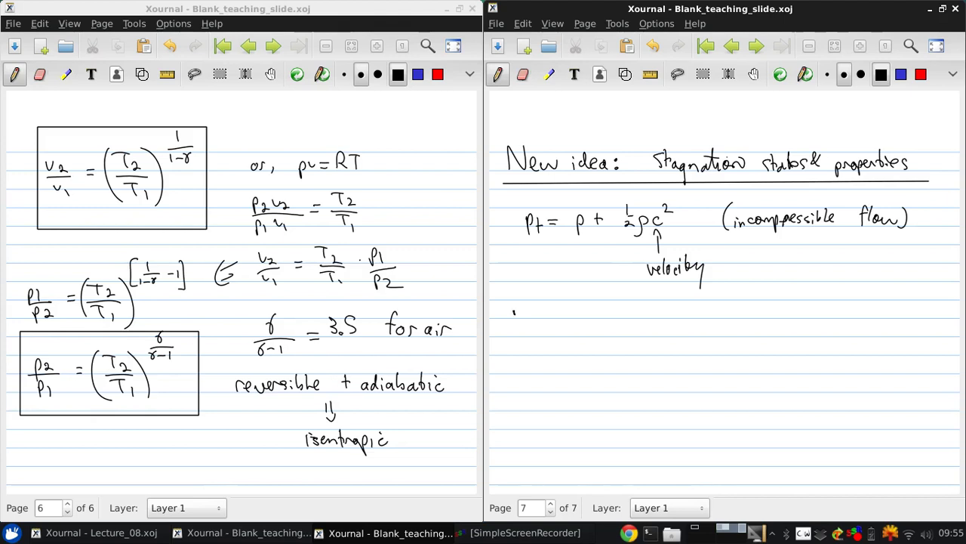
Write 'Following MIT OCW:' and sketch the airfoil outline below it.
mouse_move(511, 298)
left_mouse_down()
mouse_move(591, 324)
mouse_move(696, 314)
left_mouse_up()
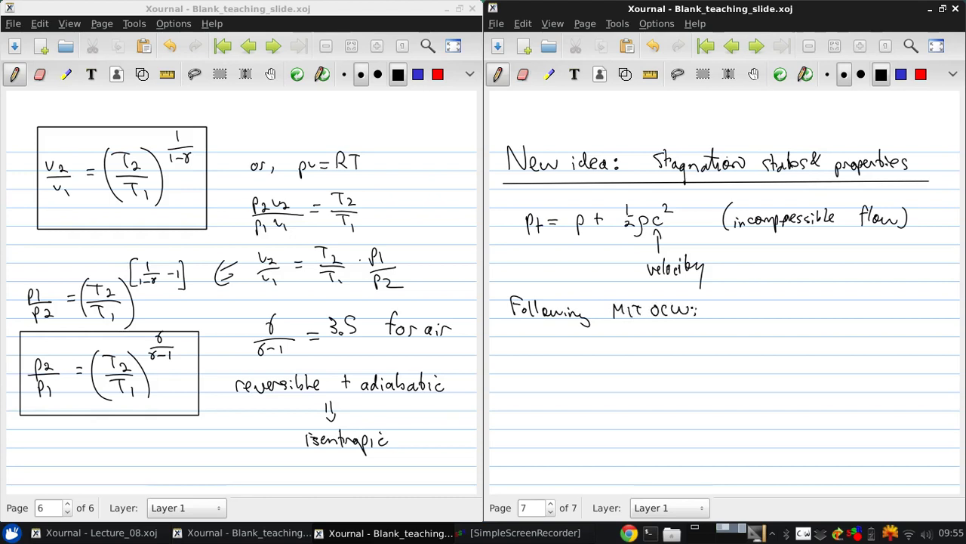
mouse_move(727, 369)
left_mouse_down()
mouse_move(657, 383)
mouse_move(759, 394)
left_mouse_up()
left_click_drag(661, 383, 666, 375)
left_click_drag(664, 384, 669, 376)
left_click_drag(669, 384, 676, 373)
left_click_drag(681, 381, 702, 370)
Hatch the inside of the airfoil.
left_click_drag(703, 390, 713, 370)
left_click_drag(715, 391, 730, 373)
left_click_drag(731, 393, 738, 373)
left_click_drag(740, 392, 754, 376)
left_click_drag(755, 395, 760, 380)
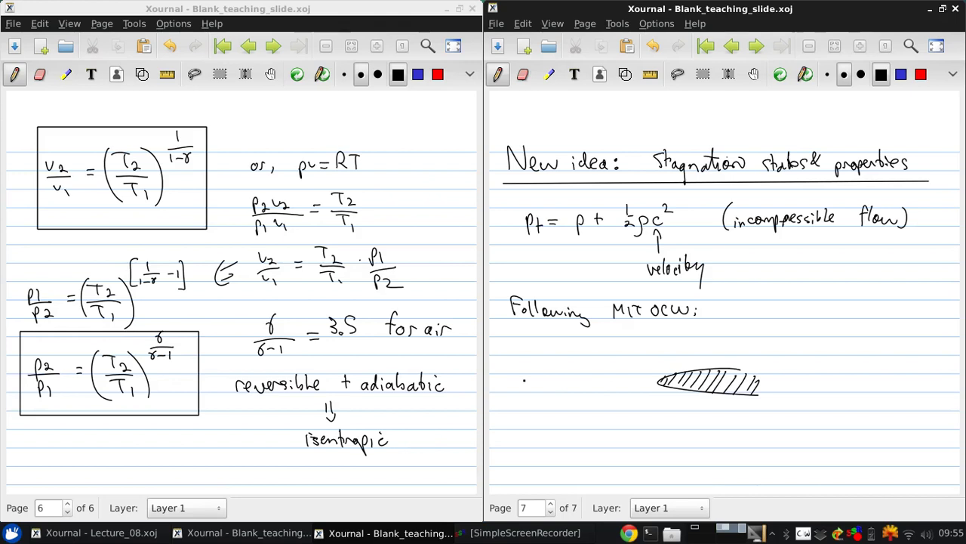
Draw three streamlines around the airfoil and circle station 1 upstream and station 2 at the nose.
mouse_move(524, 379)
left_mouse_down()
mouse_move(567, 383)
mouse_move(722, 349)
left_mouse_up()
left_click_drag(526, 391, 657, 381)
left_click_drag(533, 405, 731, 412)
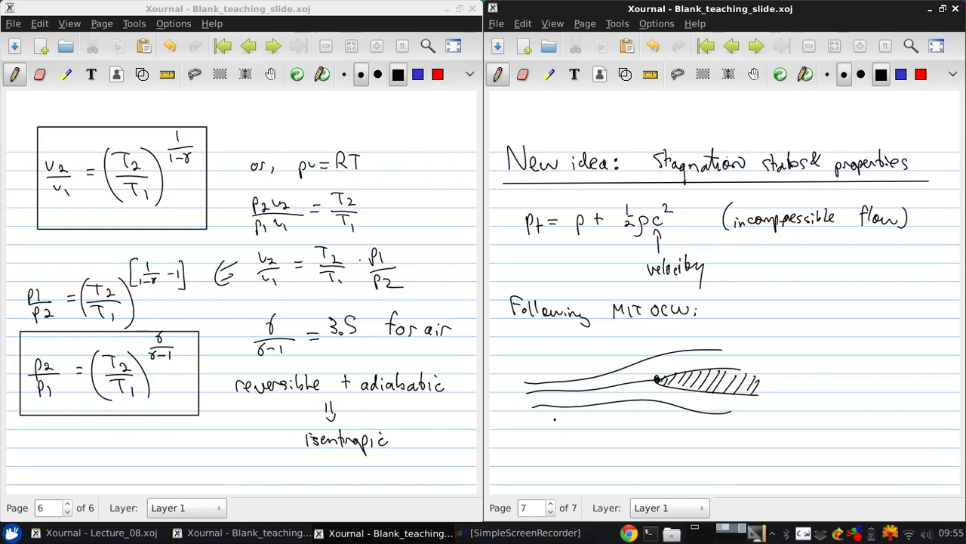
left_click_drag(515, 388, 514, 389)
left_click_drag(654, 384, 651, 391)
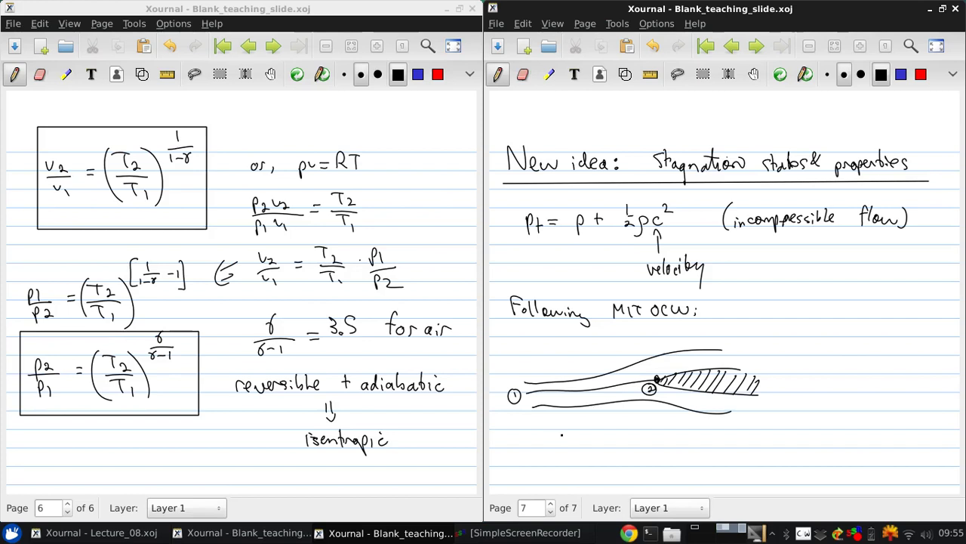
Write '1st law: cpT2 + c2²/2' below the airfoil sketch.
mouse_move(520, 435)
left_mouse_down()
mouse_move(519, 449)
mouse_move(527, 437)
left_mouse_up()
left_click_drag(529, 421, 542, 446)
mouse_move(551, 438)
left_mouse_down()
mouse_move(548, 446)
mouse_move(638, 442)
left_mouse_up()
left_click(575, 437)
left_click(575, 444)
mouse_move(634, 432)
left_mouse_down()
mouse_move(646, 432)
mouse_move(645, 448)
mouse_move(674, 446)
left_mouse_up()
left_click(654, 445)
mouse_move(667, 441)
left_mouse_down()
mouse_move(708, 452)
mouse_move(710, 435)
mouse_move(683, 455)
left_mouse_up()
mouse_move(693, 459)
left_mouse_down()
mouse_move(709, 469)
mouse_move(745, 440)
left_mouse_up()
Complete the right side '= cpT1 + c1²/2' and drag the notes window over the other window.
mouse_move(756, 438)
left_mouse_down()
mouse_move(750, 446)
mouse_move(762, 453)
mouse_move(782, 431)
left_mouse_up()
mouse_move(775, 431)
left_mouse_down()
mouse_move(775, 447)
mouse_move(812, 442)
left_mouse_up()
mouse_move(808, 435)
left_mouse_down()
mouse_move(807, 447)
mouse_move(822, 446)
left_mouse_up()
mouse_move(827, 443)
left_mouse_down()
mouse_move(827, 451)
mouse_move(832, 434)
mouse_move(838, 455)
left_mouse_up()
left_click_drag(822, 460, 831, 469)
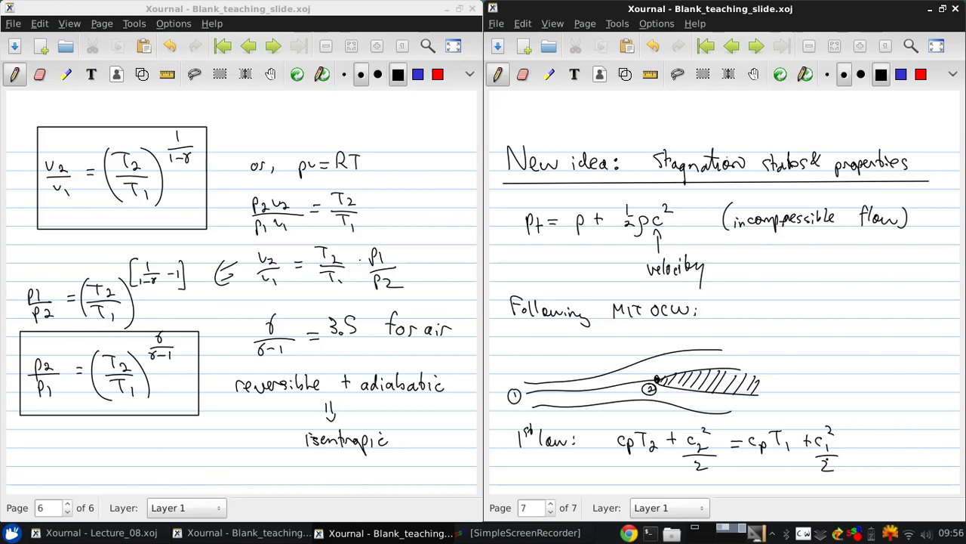
left_click_drag(625, 9, 142, 49)
Move the page-6 window to the right, insert a blank page after page 6, and dock the notes window left.
left_click(251, 18)
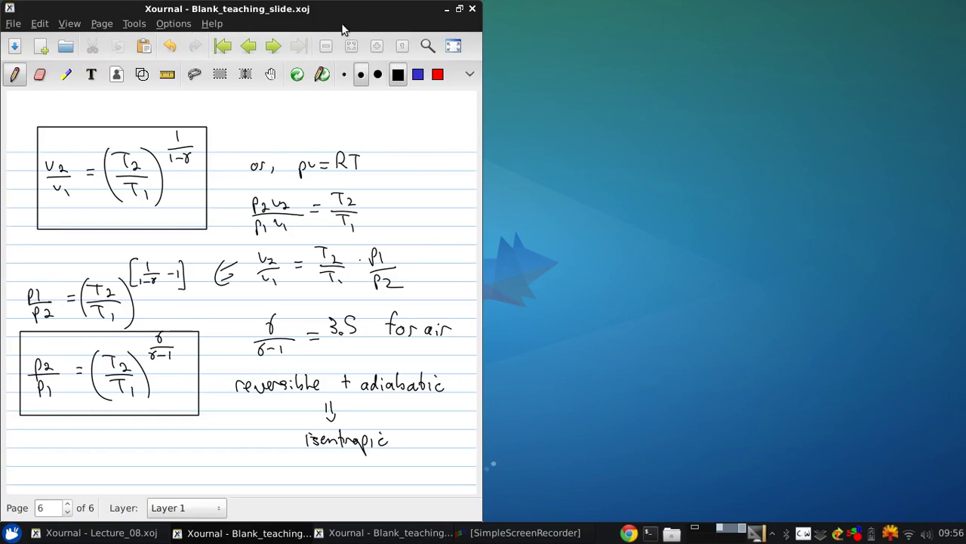
left_click_drag(341, 13, 965, 105)
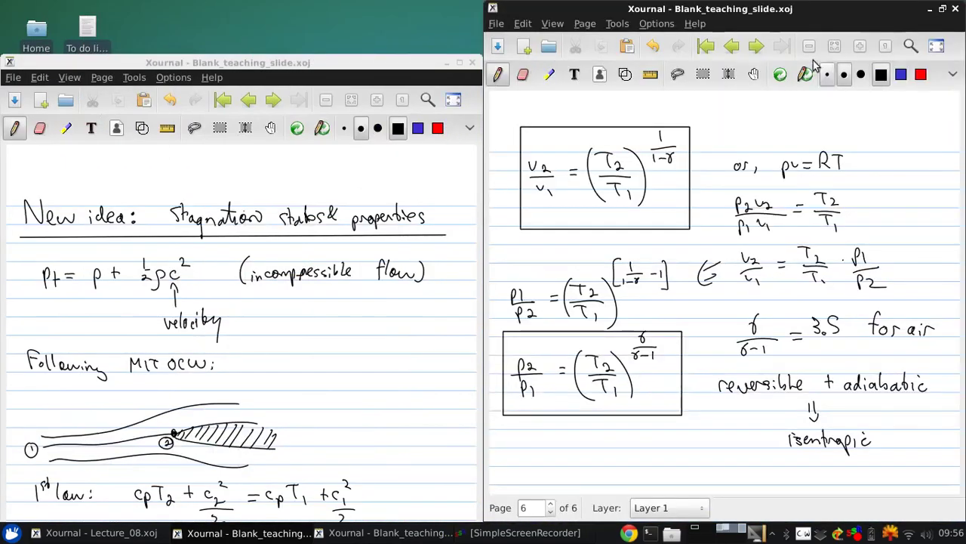
left_click(586, 23)
left_click(604, 58)
left_click_drag(391, 65, 2, 155)
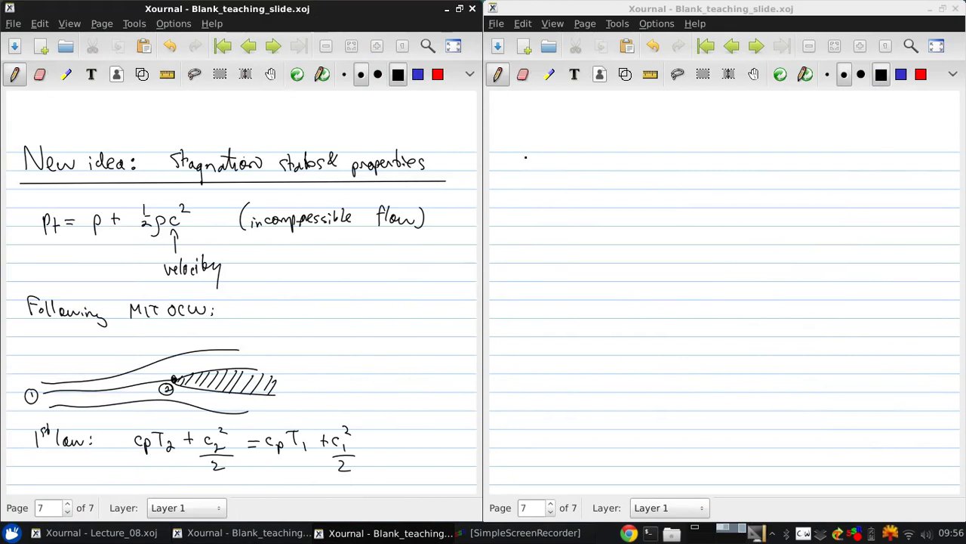
Write the title 'Conserved: stagnation Temperature' on the new page.
mouse_move(519, 161)
left_mouse_down()
mouse_move(589, 165)
mouse_move(598, 155)
mouse_move(602, 165)
mouse_move(642, 161)
mouse_move(656, 178)
mouse_move(671, 163)
mouse_move(706, 161)
mouse_move(682, 154)
mouse_move(731, 152)
mouse_move(726, 172)
mouse_move(752, 166)
left_mouse_up()
left_click(704, 149)
mouse_move(754, 160)
left_mouse_down()
mouse_move(755, 178)
mouse_move(764, 165)
mouse_move(806, 161)
left_mouse_up()
left_click(732, 182)
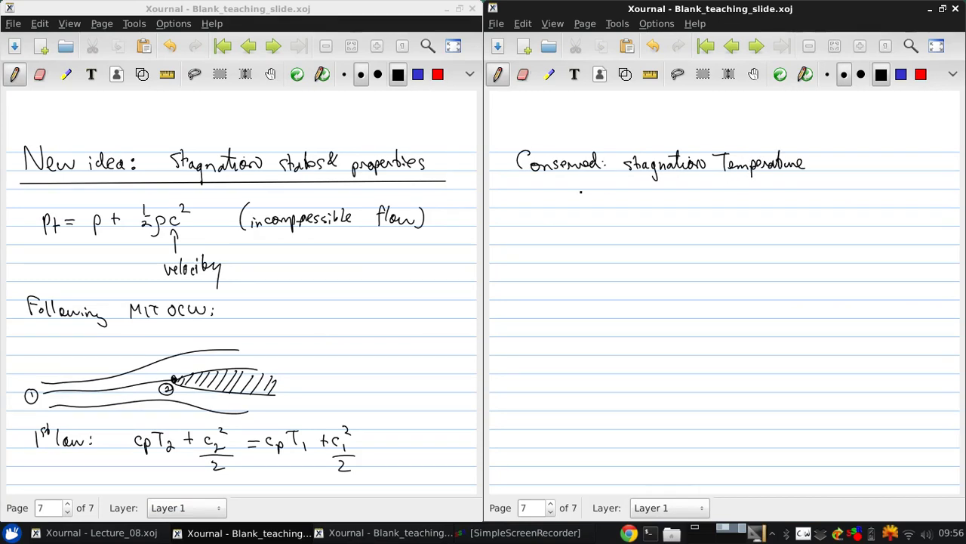
Write Tt = T + c²/2cp below the title.
left_click_drag(558, 192, 571, 194)
mouse_move(570, 194)
left_mouse_down()
mouse_move(578, 214)
mouse_move(610, 199)
left_mouse_up()
left_click(587, 201)
mouse_move(601, 205)
left_mouse_down()
mouse_move(633, 191)
mouse_move(626, 208)
left_mouse_up()
mouse_move(648, 195)
left_mouse_down()
mouse_move(647, 206)
mouse_move(684, 203)
left_mouse_up()
mouse_move(688, 187)
left_mouse_down()
mouse_move(703, 208)
mouse_move(682, 223)
left_mouse_up()
left_click_drag(686, 219, 688, 233)
left_click_drag(689, 221, 695, 223)
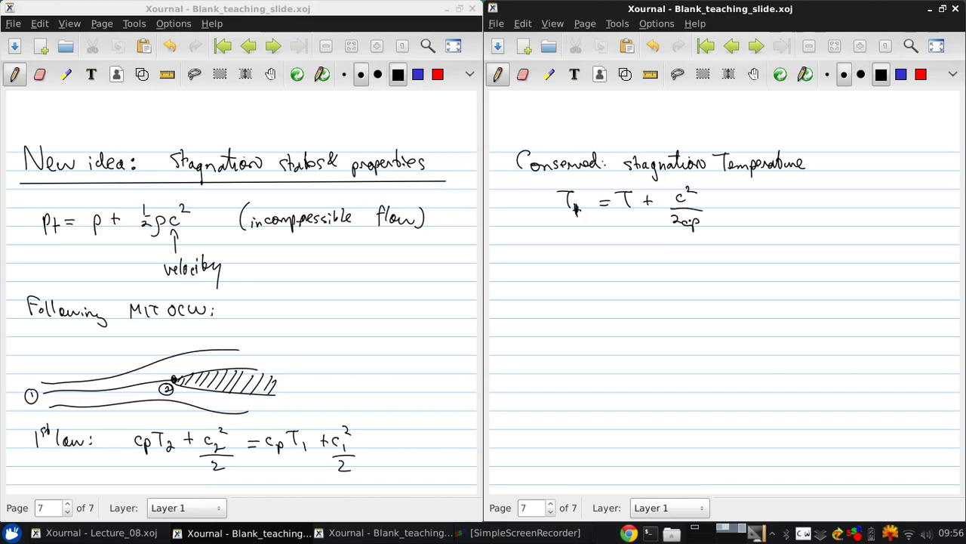
Enable shape recognition and attempt a box around the equation, undoing the misdrawn one.
left_click(625, 74)
mouse_move(559, 188)
left_mouse_down()
mouse_move(715, 252)
mouse_move(567, 185)
mouse_move(582, 241)
mouse_move(664, 181)
mouse_move(552, 183)
left_mouse_up()
left_click(653, 46)
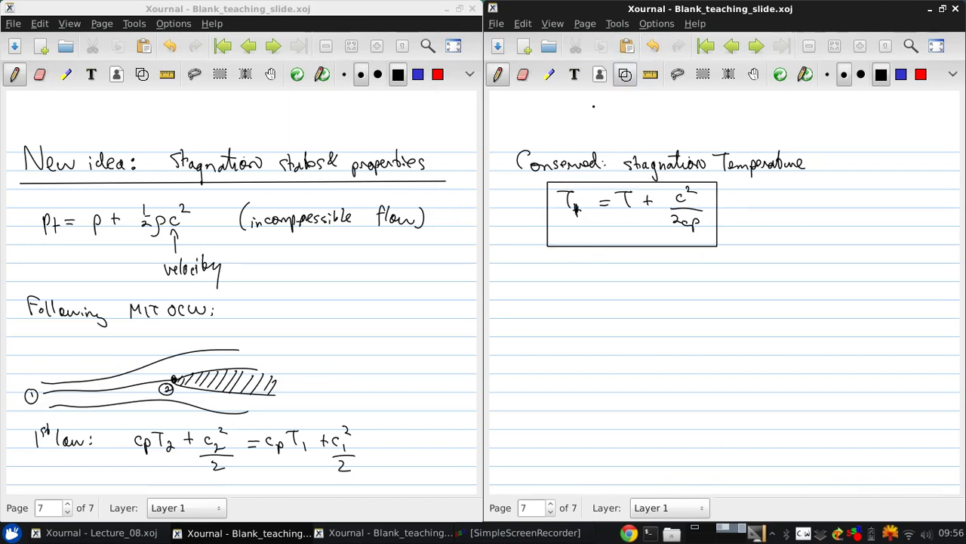
Write Tt1 = T1 + c1²/2cp below the boxed equation.
left_click(625, 74)
mouse_move(521, 265)
left_mouse_down()
mouse_move(531, 280)
mouse_move(561, 275)
left_mouse_up()
left_click_drag(570, 265, 586, 263)
left_click_drag(578, 265, 580, 278)
mouse_move(591, 274)
left_mouse_down()
mouse_move(634, 267)
mouse_move(638, 282)
left_mouse_up()
left_click_drag(615, 286, 626, 295)
left_click_drag(624, 296, 639, 305)
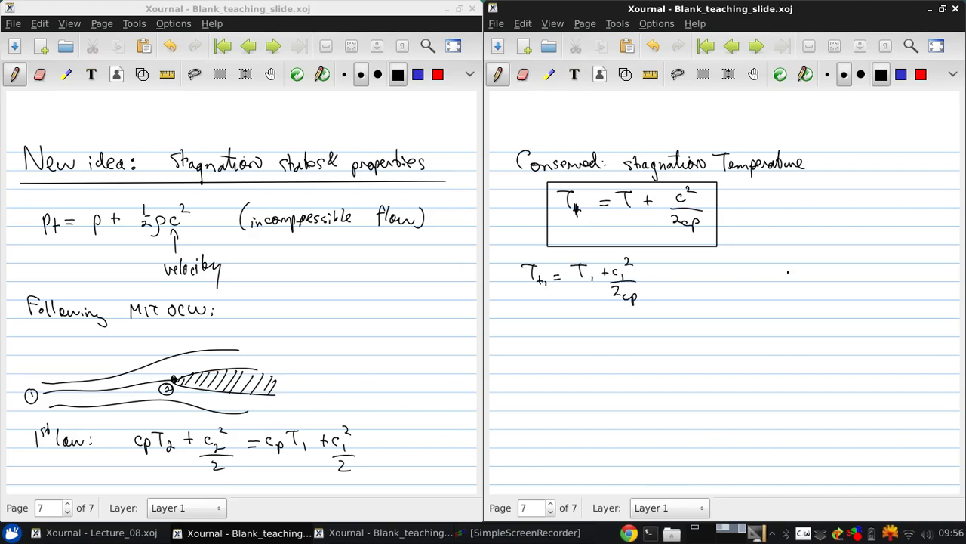
Write Tt2 = T2 + c2²/2cp to its right, undoing a wrong subscript 1.
mouse_move(723, 265)
left_mouse_down()
mouse_move(741, 261)
mouse_move(735, 280)
left_mouse_up()
left_click_drag(738, 274, 752, 285)
left_click_drag(760, 279, 791, 262)
mouse_move(786, 263)
left_mouse_down()
mouse_move(787, 281)
mouse_move(806, 284)
left_mouse_up()
left_click(653, 46)
mouse_move(821, 264)
left_mouse_down()
mouse_move(821, 281)
mouse_move(829, 275)
left_mouse_up()
mouse_move(844, 271)
left_mouse_down()
mouse_move(838, 280)
mouse_move(854, 283)
mouse_move(854, 263)
mouse_move(866, 286)
left_mouse_up()
left_click_drag(834, 291, 844, 299)
left_click_drag(851, 295, 847, 301)
left_click_drag(855, 295, 857, 302)
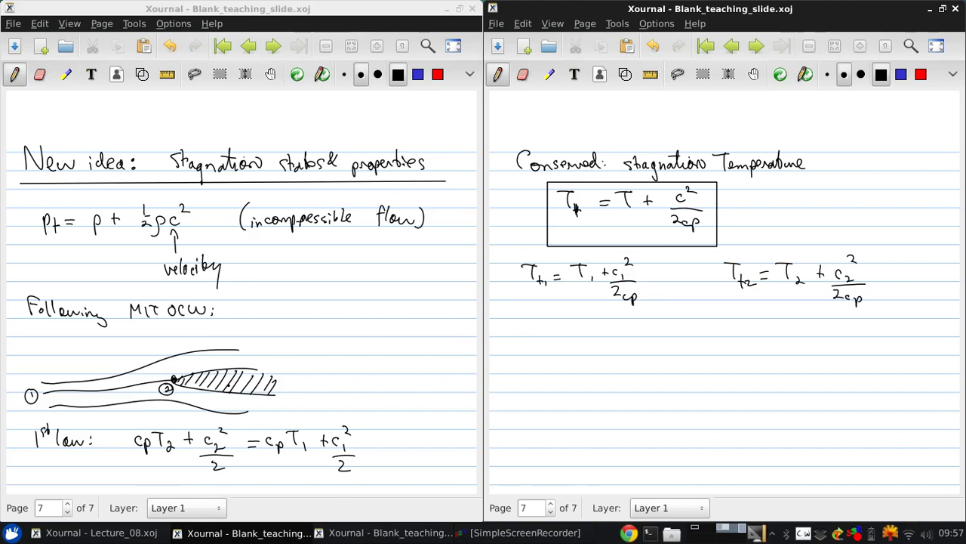
Write 'Using M = c/a, a = √γRT' below the station equations.
mouse_move(504, 333)
left_mouse_down()
mouse_move(519, 332)
mouse_move(533, 349)
left_mouse_up()
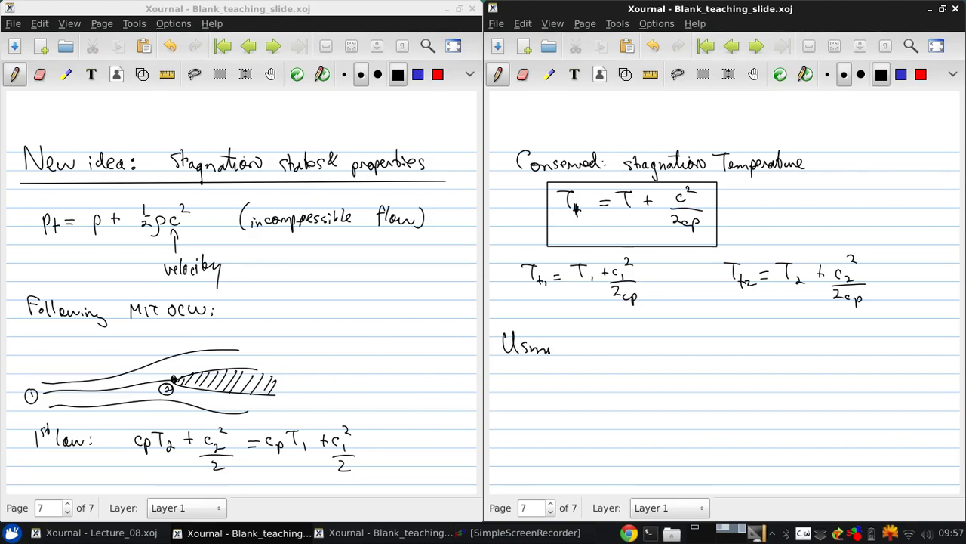
mouse_move(550, 349)
left_mouse_down()
mouse_move(554, 364)
mouse_move(595, 335)
mouse_move(604, 348)
mouse_move(626, 348)
left_mouse_up()
left_click_drag(617, 353, 677, 355)
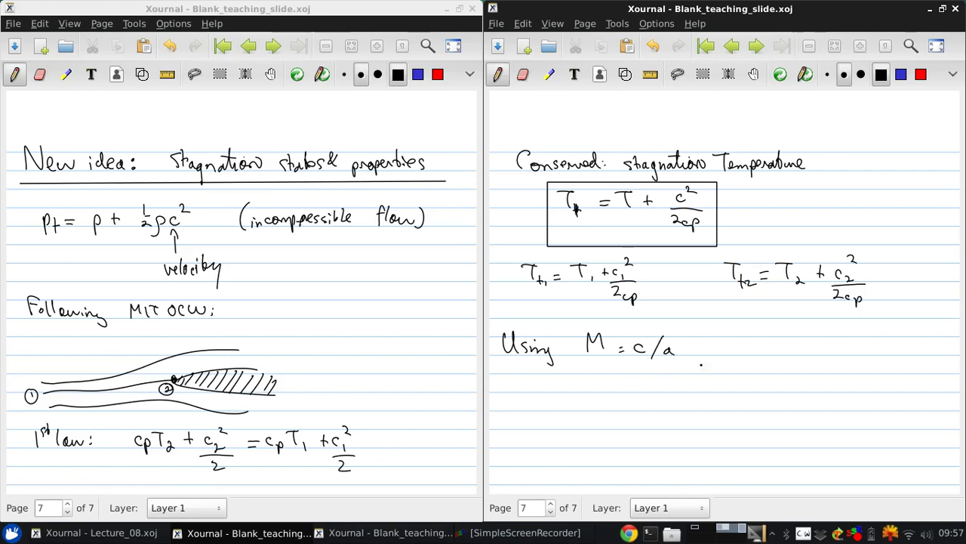
left_click_drag(753, 348, 768, 353)
mouse_move(758, 347)
left_mouse_down()
mouse_move(791, 330)
mouse_move(840, 335)
mouse_move(806, 353)
left_mouse_up()
mouse_move(806, 342)
left_mouse_down()
mouse_move(818, 351)
mouse_move(829, 340)
left_mouse_up()
left_click_drag(826, 341, 827, 354)
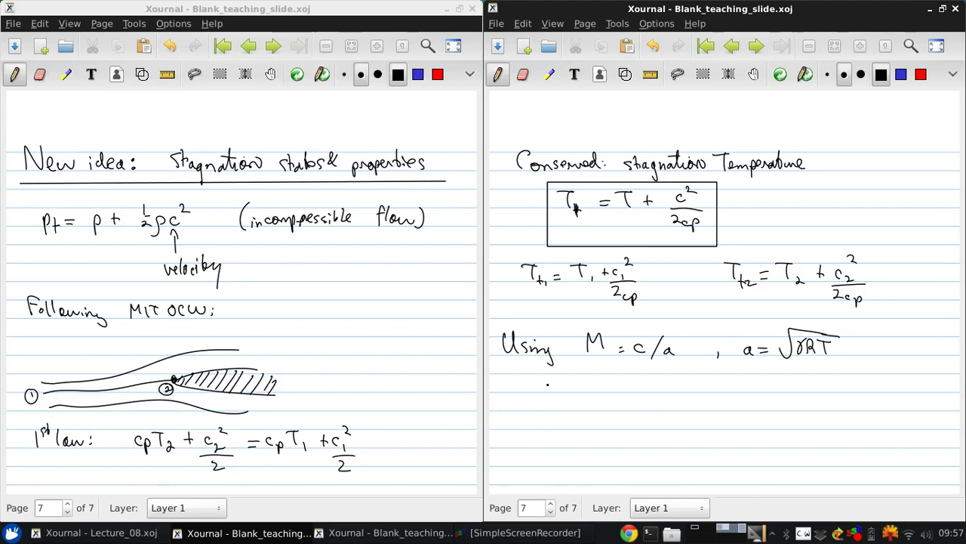
Write ⇒ Tt = T + M²γRT/(2cp) on the next line.
left_click_drag(504, 400, 512, 404)
mouse_move(510, 396)
left_mouse_down()
mouse_move(511, 406)
mouse_move(547, 392)
mouse_move(540, 409)
mouse_move(551, 412)
left_mouse_up()
left_click_drag(546, 407, 570, 399)
mouse_move(560, 406)
left_mouse_down()
mouse_move(593, 392)
mouse_move(587, 407)
mouse_move(616, 410)
mouse_move(642, 389)
mouse_move(655, 406)
mouse_move(667, 390)
mouse_move(684, 408)
mouse_move(699, 393)
mouse_move(706, 409)
left_mouse_up()
left_click(674, 389)
mouse_move(703, 392)
left_mouse_down()
mouse_move(720, 391)
mouse_move(716, 407)
mouse_move(731, 412)
left_mouse_up()
mouse_move(755, 386)
left_mouse_down()
mouse_move(748, 409)
mouse_move(776, 408)
left_mouse_up()
left_click_drag(786, 404, 799, 411)
left_click(795, 396)
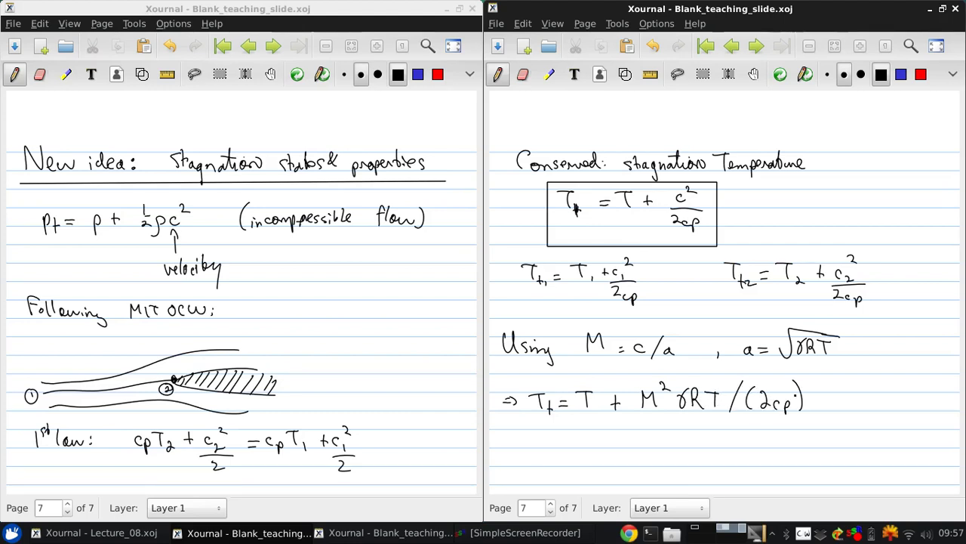
Continue below with = T(1 + γRM²/2cp).
left_click_drag(562, 444, 607, 434)
mouse_move(599, 434)
left_mouse_down()
mouse_move(599, 452)
mouse_move(625, 476)
left_mouse_up()
mouse_move(636, 430)
left_mouse_down()
mouse_move(635, 446)
mouse_move(667, 444)
left_mouse_up()
left_click_drag(662, 438, 700, 445)
mouse_move(708, 427)
left_mouse_down()
mouse_move(708, 445)
mouse_move(716, 439)
left_mouse_up()
mouse_move(714, 446)
left_mouse_down()
mouse_move(723, 434)
mouse_move(736, 441)
mouse_move(751, 432)
mouse_move(747, 452)
mouse_move(704, 462)
mouse_move(712, 468)
left_mouse_up()
left_click_drag(724, 462, 726, 476)
left_click_drag(753, 421, 761, 471)
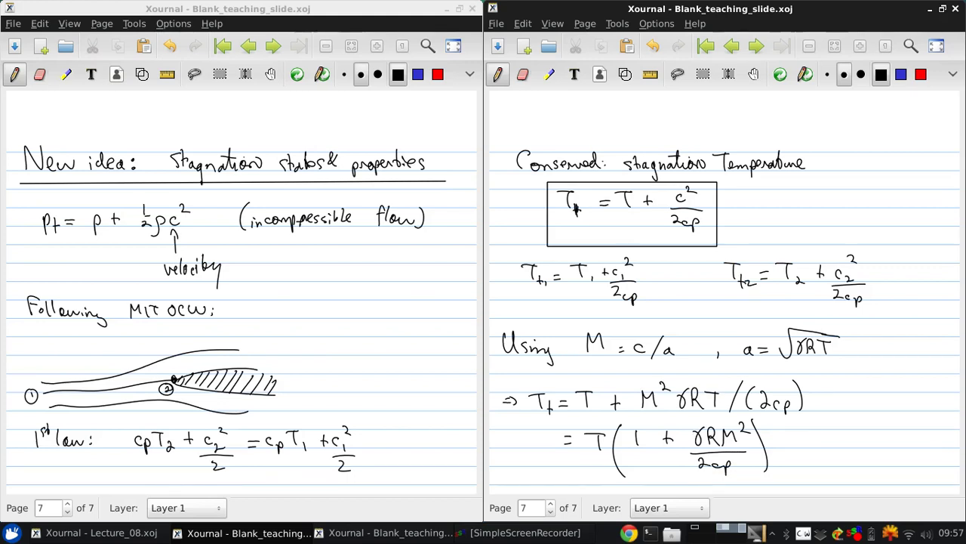
Swap the windows, insert a blank page after page 7, and snap the page-7 window to the left half.
left_click_drag(585, 9, 249, 56)
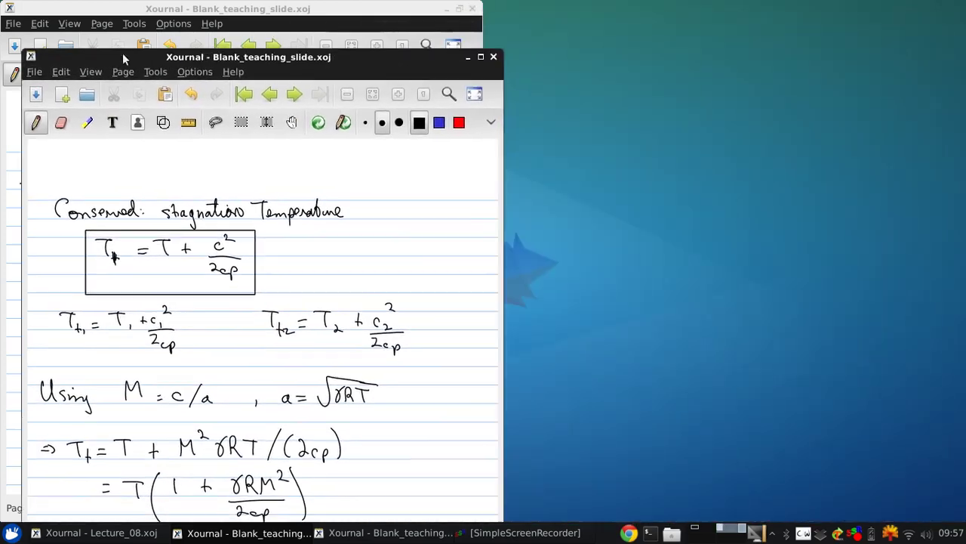
left_click_drag(244, 15, 963, 151)
left_click(585, 24)
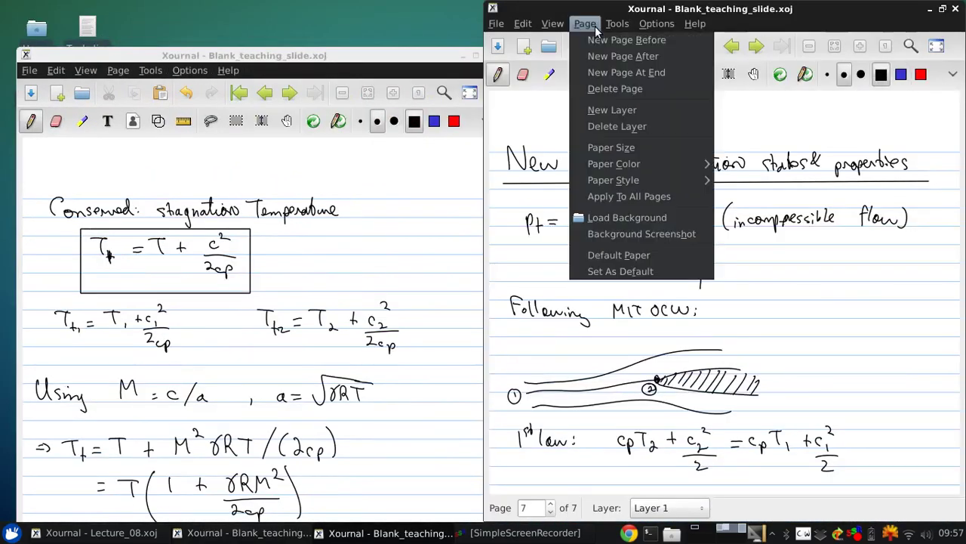
left_click(599, 59)
left_click_drag(410, 57, 7, 104)
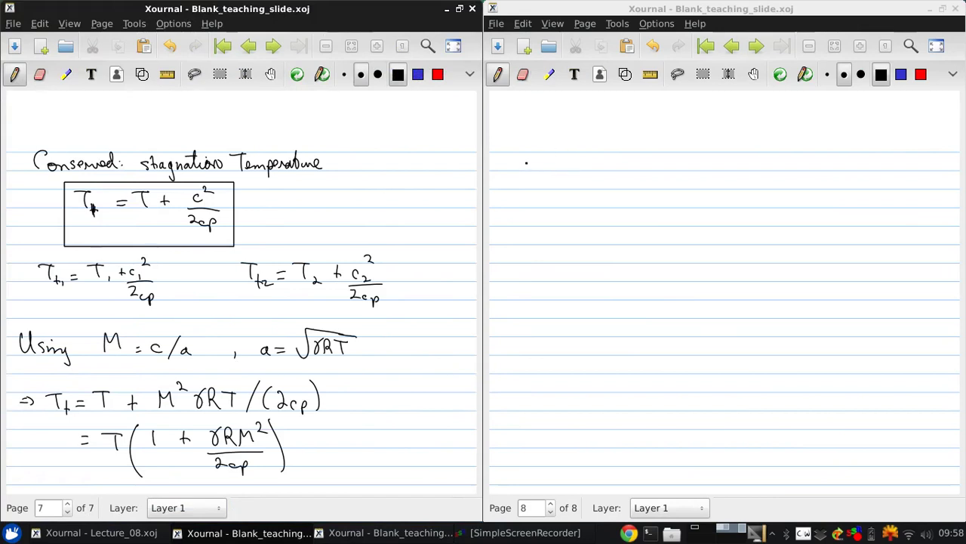
Write R = cp − cv at the top of the new page.
mouse_move(527, 151)
left_mouse_down()
mouse_move(538, 173)
mouse_move(556, 161)
left_mouse_up()
left_click_drag(545, 167, 572, 175)
left_click_drag(578, 166, 591, 167)
left_click_drag(601, 163, 613, 167)
Write Tt/T = 1 + γ/2 below R = cp − cv.
mouse_move(508, 195)
left_mouse_down()
mouse_move(524, 194)
mouse_move(518, 213)
left_mouse_up()
mouse_move(530, 201)
left_mouse_down()
mouse_move(532, 214)
mouse_move(536, 206)
left_mouse_up()
mouse_move(520, 218)
left_mouse_down()
mouse_move(545, 216)
mouse_move(537, 222)
left_mouse_up()
left_click_drag(533, 222, 534, 236)
left_click_drag(560, 206, 571, 206)
left_click_drag(560, 211, 595, 205)
left_click_drag(612, 192, 613, 205)
mouse_move(608, 200)
left_mouse_down()
mouse_move(651, 190)
mouse_move(655, 206)
left_mouse_up()
left_click_drag(642, 215, 656, 221)
Complete the expression with ((cp − cv)/cp)M².
mouse_move(672, 188)
left_mouse_down()
mouse_move(667, 224)
mouse_move(681, 207)
left_mouse_up()
left_click_drag(688, 200, 690, 208)
left_click_drag(697, 203, 715, 204)
mouse_move(720, 198)
left_mouse_down()
mouse_move(677, 214)
mouse_move(695, 227)
left_mouse_up()
left_click_drag(708, 221, 709, 233)
left_click_drag(709, 223, 714, 225)
mouse_move(734, 187)
left_mouse_down()
mouse_move(738, 226)
mouse_move(756, 203)
mouse_move(772, 202)
left_mouse_up()
left_click_drag(774, 179, 790, 188)
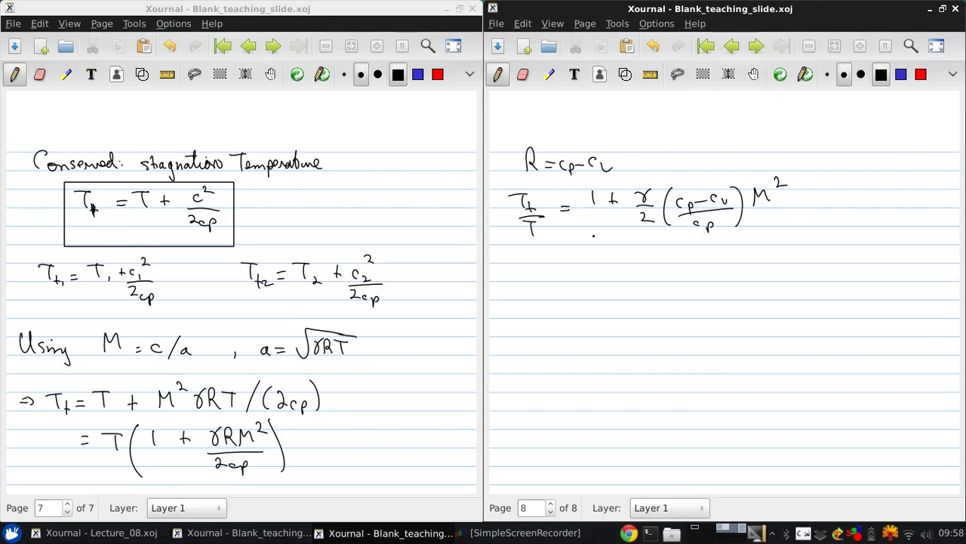
Add the simplification line = 1 + γ/2(1 − 1/γ)M².
left_click_drag(560, 260, 570, 259)
left_click_drag(560, 253, 615, 260)
mouse_move(611, 255)
left_mouse_down()
mouse_move(640, 247)
mouse_move(648, 265)
left_mouse_up()
left_click_drag(634, 270, 643, 281)
left_click_drag(665, 240, 661, 280)
mouse_move(675, 247)
left_mouse_down()
mouse_move(676, 261)
mouse_move(726, 259)
left_mouse_up()
mouse_move(719, 263)
left_mouse_down()
mouse_move(735, 260)
mouse_move(744, 280)
mouse_move(791, 240)
left_mouse_up()
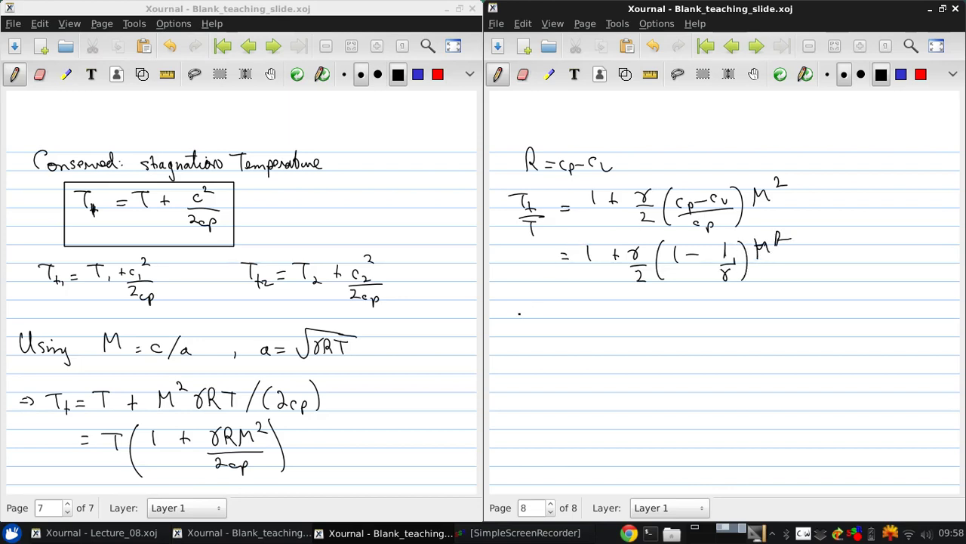
Write the result Tt/T = 1 + (γ−1)/2 M².
left_click_drag(520, 320, 548, 320)
left_click_drag(537, 321, 543, 340)
left_click_drag(538, 334, 554, 341)
left_click_drag(527, 348, 550, 348)
mouse_move(544, 350)
left_mouse_down()
mouse_move(542, 361)
mouse_move(572, 341)
left_mouse_up()
left_click_drag(565, 347, 615, 333)
mouse_move(610, 330)
left_mouse_down()
mouse_move(638, 319)
mouse_move(651, 327)
left_mouse_up()
left_click_drag(653, 320, 661, 339)
mouse_move(640, 344)
left_mouse_down()
mouse_move(645, 352)
mouse_move(710, 333)
left_mouse_up()
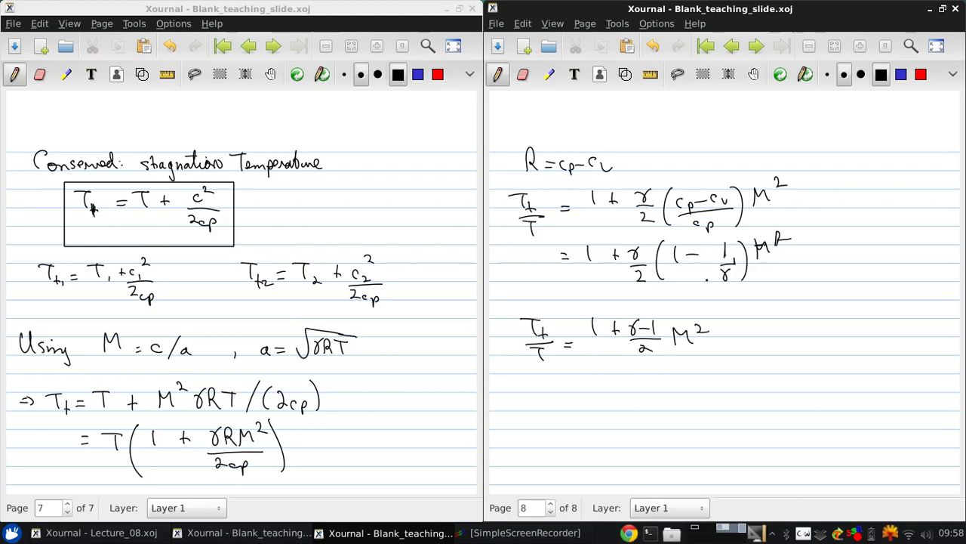
Draw a neat box around the Tt/T result with the shape recognizer.
left_click(626, 74)
mouse_move(519, 308)
left_mouse_down()
mouse_move(647, 306)
mouse_move(680, 373)
mouse_move(514, 309)
left_mouse_up()
left_click(622, 75)
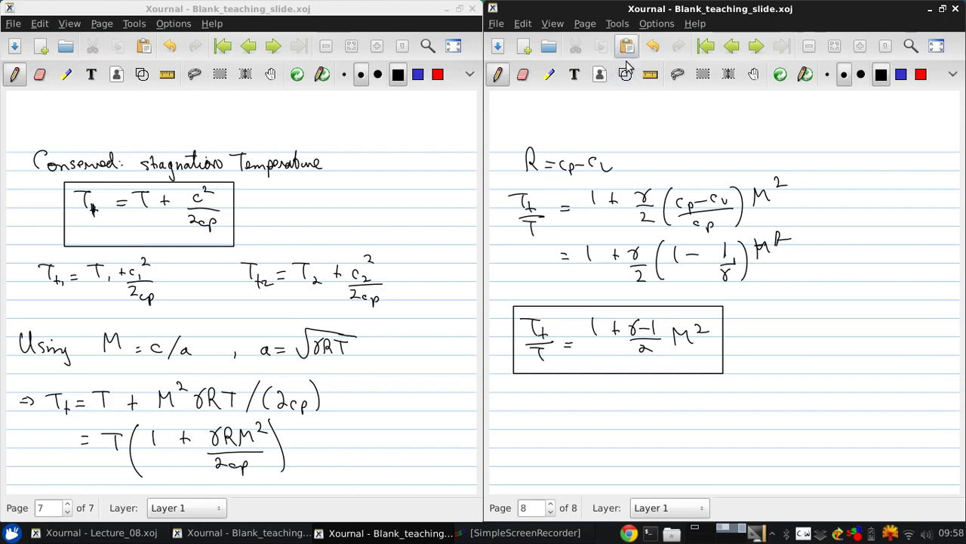
Write 'Steady, adiabatic, no external work' beside the boxed result.
mouse_move(755, 318)
left_mouse_down()
mouse_move(764, 316)
mouse_move(771, 335)
mouse_move(809, 340)
left_mouse_up()
left_click(831, 329)
mouse_move(815, 334)
left_mouse_down()
mouse_move(813, 346)
mouse_move(850, 342)
left_mouse_up()
mouse_move(853, 330)
left_mouse_down()
mouse_move(854, 340)
mouse_move(884, 336)
left_mouse_up()
left_click_drag(886, 318, 888, 336)
left_click_drag(881, 326, 902, 334)
left_click_drag(912, 332, 909, 342)
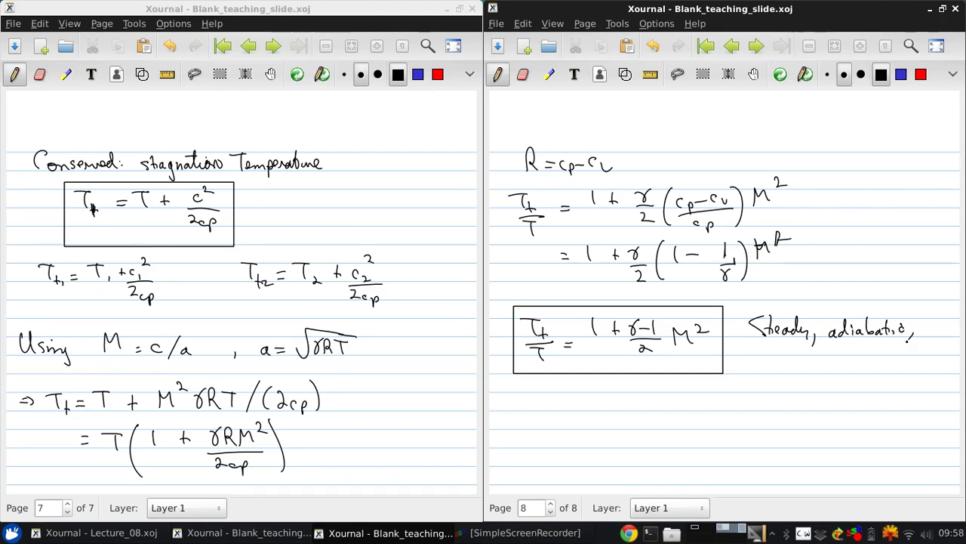
left_click_drag(747, 355, 904, 353)
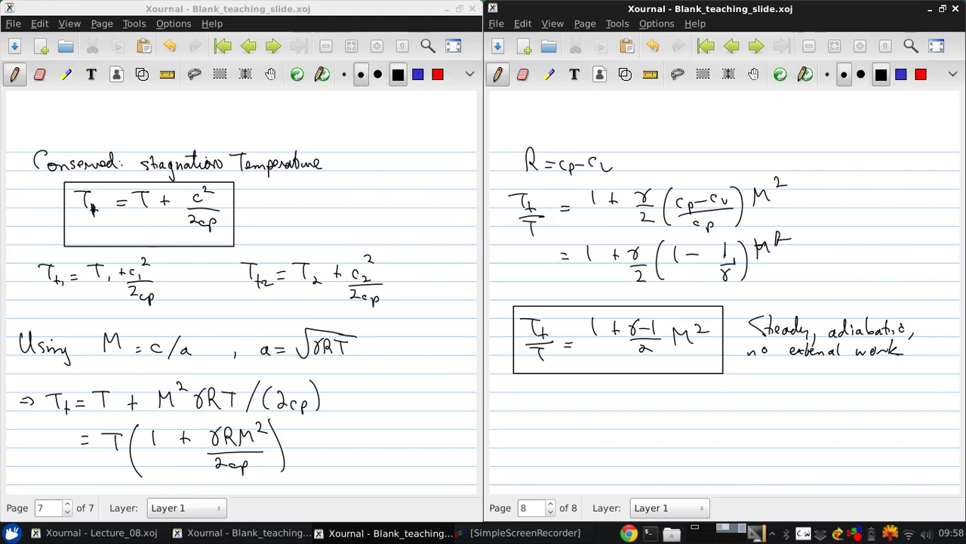
Write an arrow and Tt = const below the conditions, undoing a stray stroke.
mouse_move(754, 363)
left_mouse_down()
mouse_move(770, 393)
mouse_move(803, 374)
left_mouse_up()
mouse_move(797, 376)
left_mouse_down()
mouse_move(807, 396)
mouse_move(820, 385)
left_mouse_up()
left_click_drag(812, 391, 820, 391)
mouse_move(831, 384)
left_mouse_down()
mouse_move(856, 386)
mouse_move(860, 310)
left_mouse_up()
left_click(652, 46)
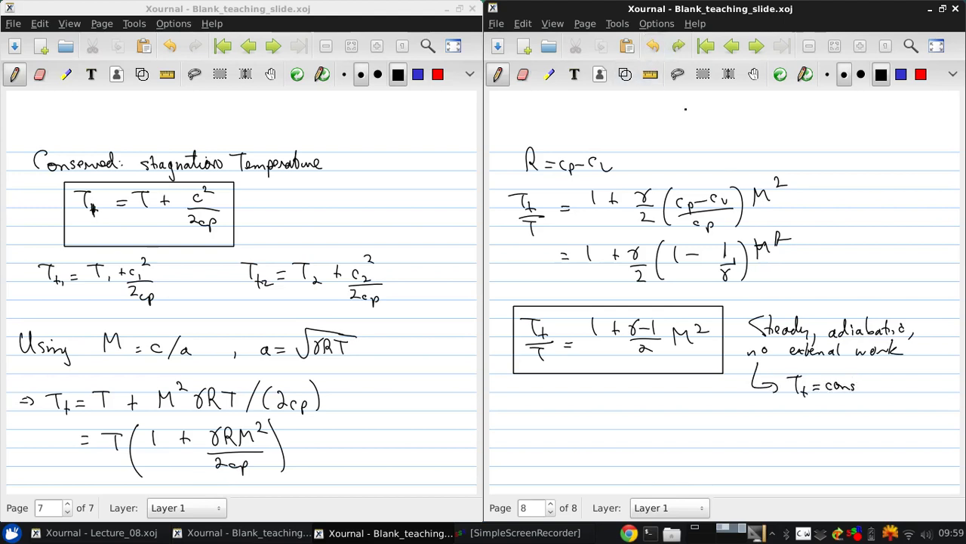
left_click_drag(859, 372, 861, 390)
left_click_drag(856, 381, 864, 380)
Write ht = h + c²/2 below the boxed equation.
left_click_drag(525, 406, 538, 428)
left_click_drag(534, 420, 560, 419)
left_click_drag(552, 425, 617, 422)
mouse_move(634, 420)
left_mouse_down()
mouse_move(633, 428)
mouse_move(639, 409)
mouse_move(646, 447)
mouse_move(693, 422)
left_mouse_up()
Write ⇒ ht/h = 1 + (γ−1)/2 M², then move the page-7 window right.
left_click_drag(679, 427, 742, 433)
mouse_move(736, 426)
left_mouse_down()
mouse_move(751, 432)
mouse_move(743, 452)
left_mouse_up()
left_click(759, 432)
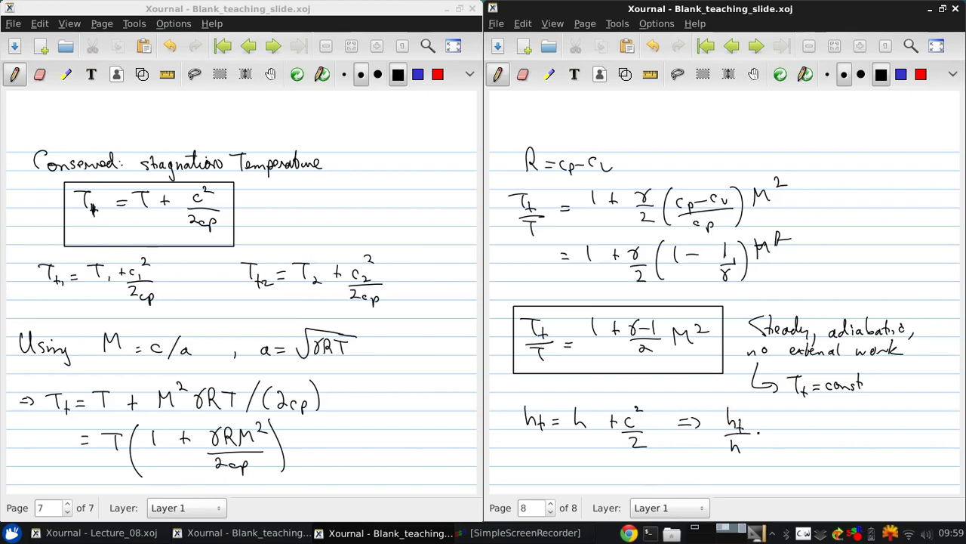
left_click_drag(780, 411, 781, 426)
left_click_drag(801, 413, 806, 420)
mouse_move(809, 414)
left_mouse_down()
mouse_move(817, 427)
mouse_move(825, 420)
left_mouse_up()
left_click_drag(829, 412, 837, 432)
mouse_move(811, 437)
left_mouse_down()
mouse_move(821, 446)
mouse_move(848, 419)
mouse_move(854, 429)
left_mouse_up()
left_click_drag(856, 411, 866, 420)
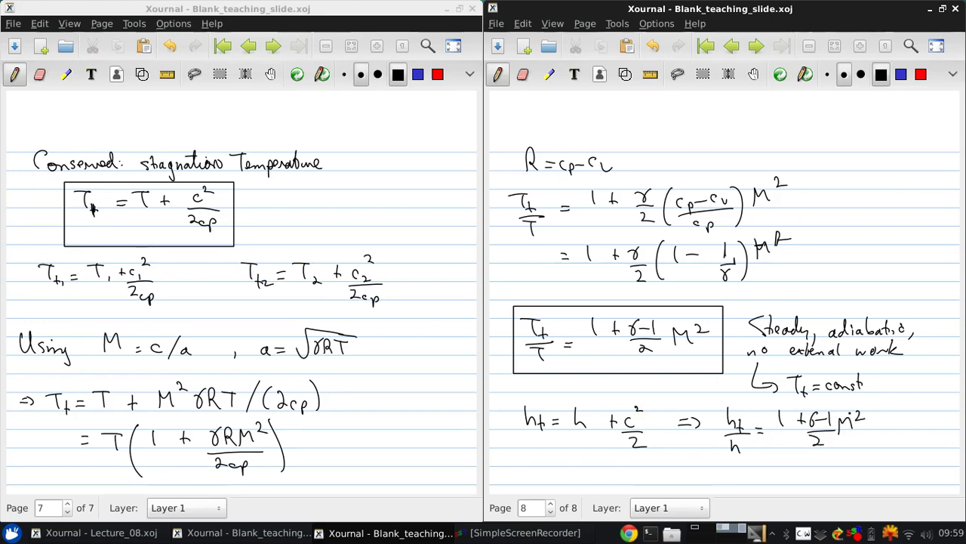
left_click_drag(659, 12, 170, 92)
left_click_drag(249, 9, 965, 113)
Tile the page-8 window on the left and insert a new page after page 7.
left_click_drag(411, 92, 0, 94)
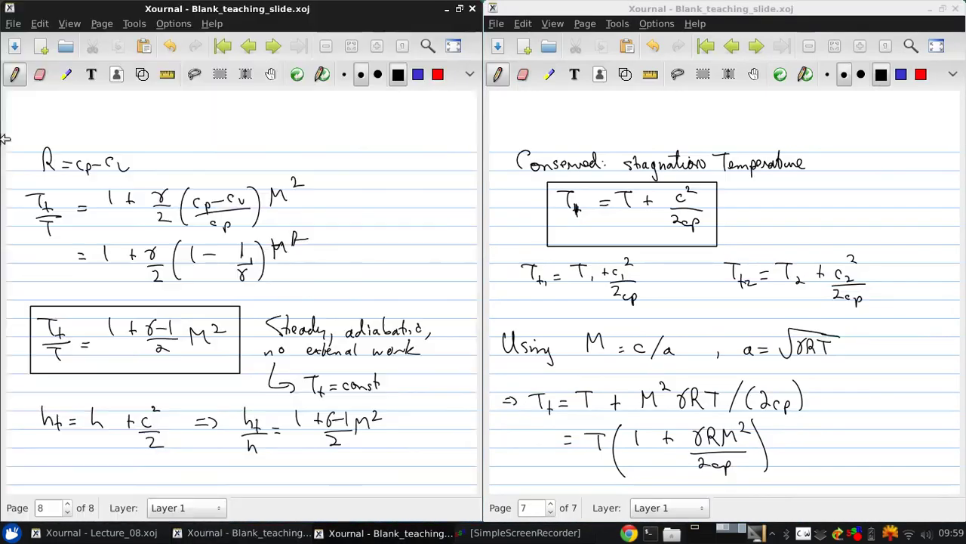
left_click(585, 23)
left_click(588, 60)
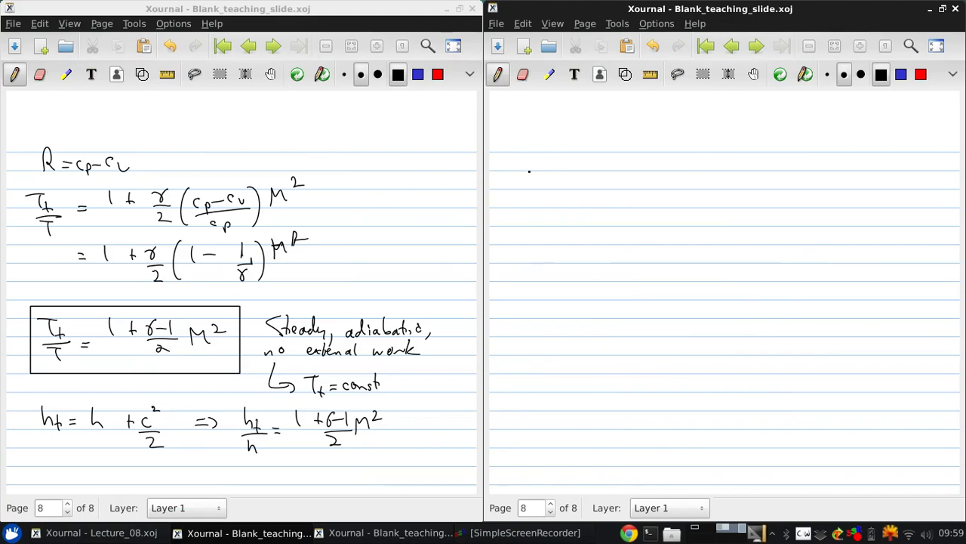
Write ht ≡ h + K.E. at the page top, undoing the stray line and dot.
mouse_move(523, 146)
left_mouse_down()
mouse_move(533, 172)
mouse_move(567, 168)
left_mouse_up()
mouse_move(553, 161)
left_mouse_down()
mouse_move(571, 155)
mouse_move(591, 172)
mouse_move(618, 174)
left_mouse_up()
mouse_move(613, 163)
left_mouse_down()
mouse_move(628, 172)
mouse_move(631, 161)
left_mouse_up()
mouse_move(631, 160)
left_mouse_down()
mouse_move(640, 172)
mouse_move(653, 169)
left_mouse_up()
left_click_drag(656, 167, 655, 384)
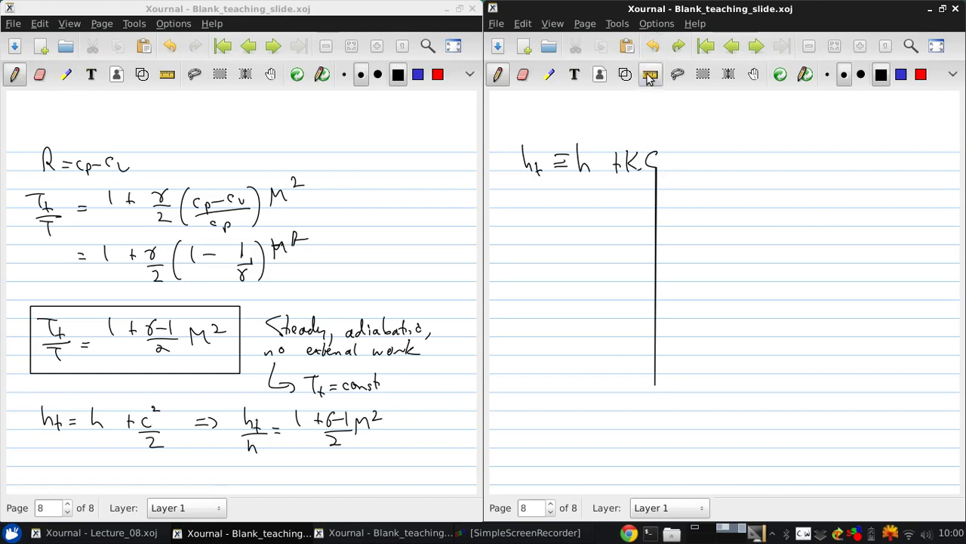
left_click(653, 46)
mouse_move(657, 154)
left_mouse_down()
mouse_move(655, 171)
mouse_move(664, 161)
left_mouse_up()
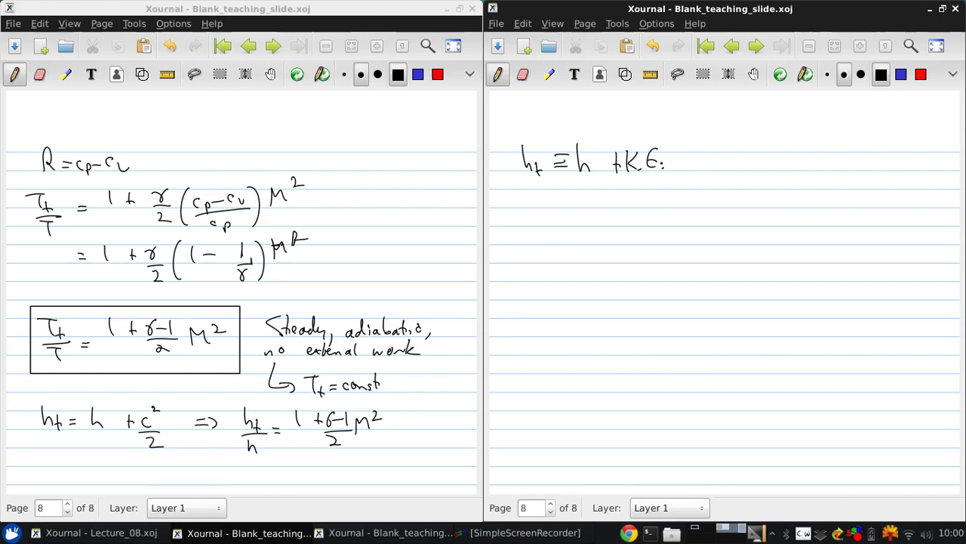
key("ctrl+z")
Write the bullet '• for stagnation pressure:' below ht ≡ h + K.E.
mouse_move(545, 205)
left_mouse_down()
mouse_move(540, 224)
mouse_move(550, 216)
left_mouse_up()
left_click_drag(555, 223, 585, 223)
mouse_move(581, 214)
left_mouse_down()
mouse_move(599, 237)
mouse_move(612, 224)
left_mouse_up()
left_click_drag(619, 218, 622, 224)
mouse_move(617, 214)
left_mouse_down()
mouse_move(630, 212)
mouse_move(633, 224)
left_mouse_up()
mouse_move(636, 219)
left_mouse_down()
mouse_move(667, 233)
mouse_move(673, 219)
left_mouse_up()
left_click_drag(674, 224, 692, 224)
mouse_move(706, 217)
left_mouse_down()
mouse_move(703, 224)
mouse_move(714, 224)
left_mouse_up()
left_click_drag(716, 221, 768, 219)
left_click(730, 217)
left_click(730, 221)
Continue with 'Conserved for REVERSIBLE, adiabatic'.
left_click_drag(769, 221, 792, 220)
mouse_move(794, 219)
left_mouse_down()
mouse_move(814, 219)
mouse_move(819, 206)
mouse_move(846, 225)
left_mouse_up()
left_click_drag(839, 216, 858, 220)
left_click_drag(859, 221, 869, 214)
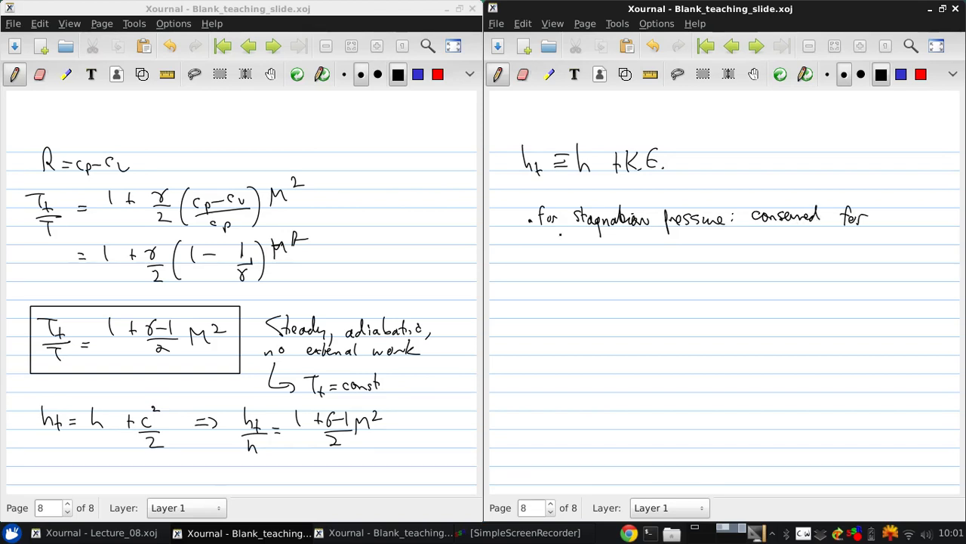
mouse_move(557, 230)
left_mouse_down()
mouse_move(566, 246)
mouse_move(583, 245)
mouse_move(591, 229)
mouse_move(599, 244)
mouse_move(633, 243)
left_mouse_up()
mouse_move(635, 230)
left_mouse_down()
mouse_move(661, 252)
mouse_move(697, 247)
mouse_move(711, 229)
mouse_move(715, 244)
left_mouse_up()
left_click_drag(723, 237, 733, 243)
left_click_drag(738, 242, 741, 243)
left_click_drag(745, 227, 752, 242)
left_click_drag(759, 236, 805, 242)
Finish the note with 'process with no external work'.
left_click_drag(809, 238, 872, 243)
left_click(877, 224)
left_click_drag(867, 237, 904, 243)
left_click_drag(908, 237, 913, 242)
left_click_drag(556, 260, 579, 266)
left_click_drag(572, 260, 591, 261)
left_click_drag(592, 256, 651, 261)
left_click_drag(657, 253, 658, 262)
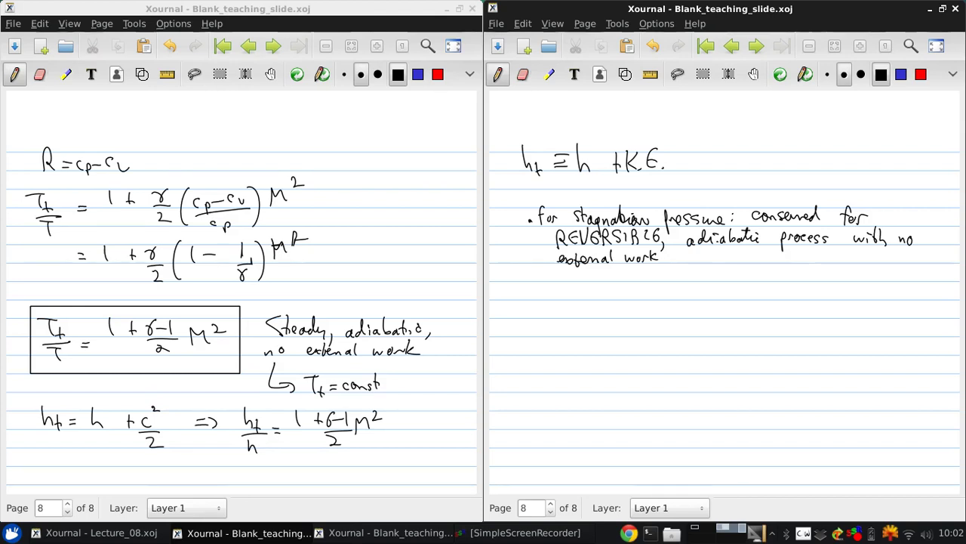
Handwrite p2/p1 to begin the isentropic pressure relation.
mouse_move(521, 302)
left_mouse_down()
mouse_move(522, 315)
mouse_move(537, 316)
left_mouse_up()
left_click(531, 310)
mouse_move(529, 326)
left_mouse_down()
mouse_move(529, 348)
mouse_move(536, 335)
left_mouse_up()
left_click(550, 337)
left_click_drag(538, 332, 564, 313)
Complete it as = (T2/T1)^(γ/(γ−1)).
mouse_move(558, 319)
left_mouse_down()
mouse_move(594, 299)
mouse_move(586, 316)
left_mouse_up()
left_click_drag(593, 309, 607, 317)
left_click_drag(578, 325, 597, 325)
left_click_drag(591, 325, 592, 336)
left_click_drag(599, 331, 601, 340)
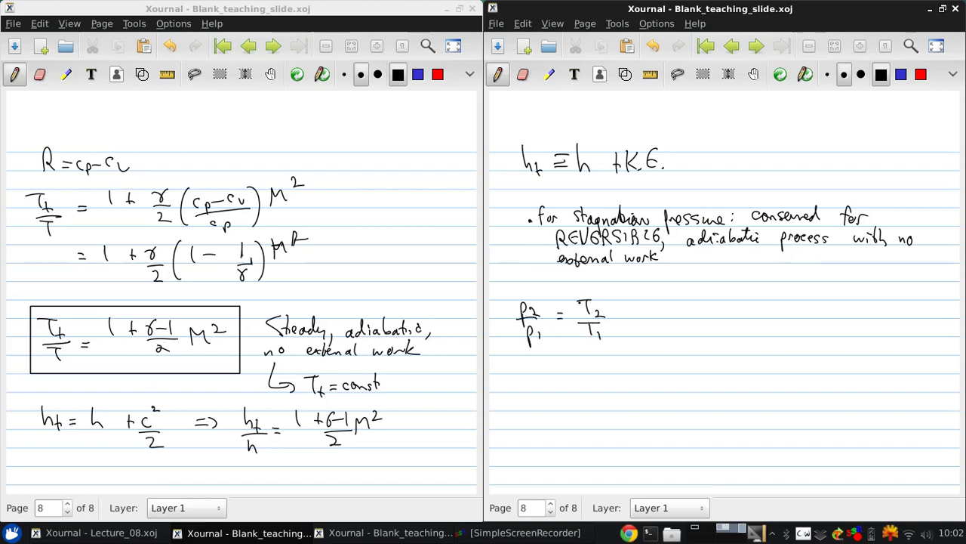
left_click_drag(577, 290, 576, 341)
left_click_drag(604, 288, 612, 349)
mouse_move(631, 278)
left_mouse_down()
mouse_move(651, 298)
mouse_move(633, 312)
left_mouse_up()
left_click_drag(637, 307, 697, 316)
Write ⇒ pt/p = (Tt/T)^(γ/(γ−1)) after the relation.
left_click_drag(682, 321, 697, 320)
mouse_move(695, 310)
left_mouse_down()
mouse_move(695, 324)
mouse_move(735, 330)
mouse_move(737, 307)
left_mouse_up()
mouse_move(747, 305)
left_mouse_down()
mouse_move(758, 330)
mouse_move(746, 355)
left_mouse_up()
left_click_drag(744, 340, 777, 326)
mouse_move(768, 332)
left_mouse_down()
mouse_move(814, 304)
mouse_move(806, 318)
left_mouse_up()
mouse_move(816, 310)
left_mouse_down()
mouse_move(817, 323)
mouse_move(821, 315)
left_mouse_up()
mouse_move(798, 327)
left_mouse_down()
mouse_move(830, 326)
mouse_move(818, 332)
left_mouse_up()
left_click_drag(813, 332, 813, 346)
left_click_drag(797, 303, 796, 348)
left_click_drag(829, 295, 833, 348)
mouse_move(847, 284)
left_mouse_down()
mouse_move(866, 302)
mouse_move(847, 315)
left_mouse_up()
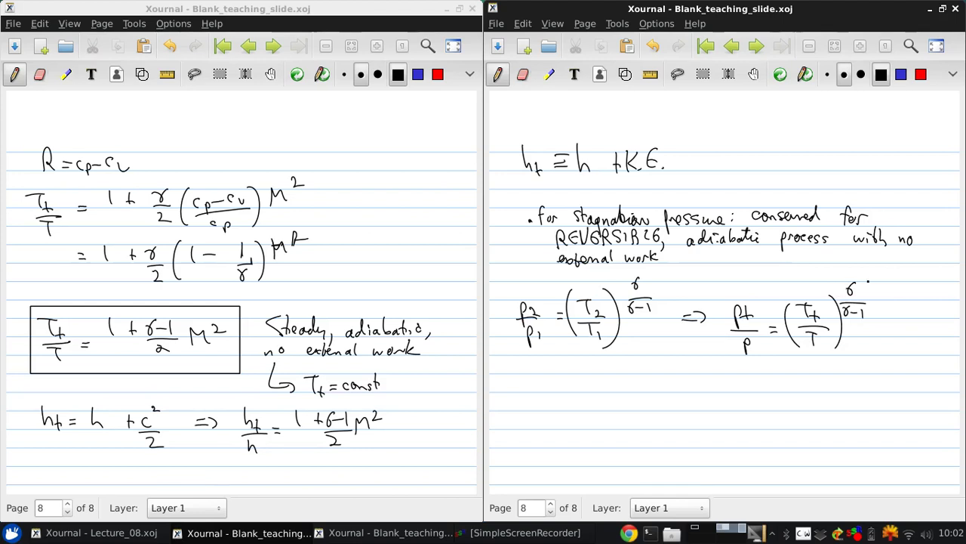
On the next line write 'Since Tt/T = 1 + (γ−1)/2 M²', undoing three mistaken strokes.
mouse_move(519, 379)
left_mouse_down()
mouse_move(512, 389)
mouse_move(594, 374)
mouse_move(590, 389)
mouse_move(600, 389)
left_mouse_up()
left_click_drag(583, 398, 601, 403)
left_click_drag(609, 394, 619, 394)
left_click_drag(608, 398, 654, 379)
left_click_drag(647, 374, 647, 383)
mouse_move(659, 371)
left_mouse_down()
mouse_move(668, 387)
mouse_move(676, 377)
mouse_move(683, 388)
mouse_move(681, 377)
left_mouse_up()
left_click(653, 46)
left_click(652, 47)
left_click(652, 46)
left_click_drag(680, 371, 689, 394)
mouse_move(671, 400)
left_mouse_down()
mouse_move(684, 410)
mouse_move(718, 380)
mouse_move(746, 386)
left_mouse_up()
Write ⇒ pt/p = (1 + γ−1 after M².
left_click_drag(736, 391, 746, 390)
mouse_move(746, 382)
left_mouse_down()
mouse_move(746, 392)
mouse_move(783, 397)
mouse_move(789, 387)
left_mouse_up()
mouse_move(790, 379)
left_mouse_down()
mouse_move(791, 394)
mouse_move(796, 386)
left_mouse_up()
mouse_move(782, 397)
left_mouse_down()
mouse_move(800, 398)
mouse_move(787, 418)
left_mouse_up()
left_click_drag(787, 400, 818, 391)
left_click_drag(809, 397, 830, 414)
left_click_drag(844, 378, 844, 391)
left_click_drag(857, 377, 860, 385)
left_click_drag(865, 377, 877, 383)
left_click_drag(884, 376, 887, 392)
Finish (γ−1)/2 M², close the bracket with exponent γ/(γ−1), and start boxing with shape recognition on.
left_click_drag(867, 400, 882, 409)
mouse_move(889, 402)
left_mouse_down()
mouse_move(897, 386)
mouse_move(904, 395)
left_mouse_up()
left_click_drag(905, 382, 913, 388)
left_click_drag(911, 370, 913, 406)
left_click_drag(921, 352, 930, 362)
mouse_move(924, 366)
left_mouse_down()
mouse_move(943, 366)
mouse_move(925, 377)
mouse_move(933, 374)
left_mouse_up()
left_click_drag(939, 370, 938, 379)
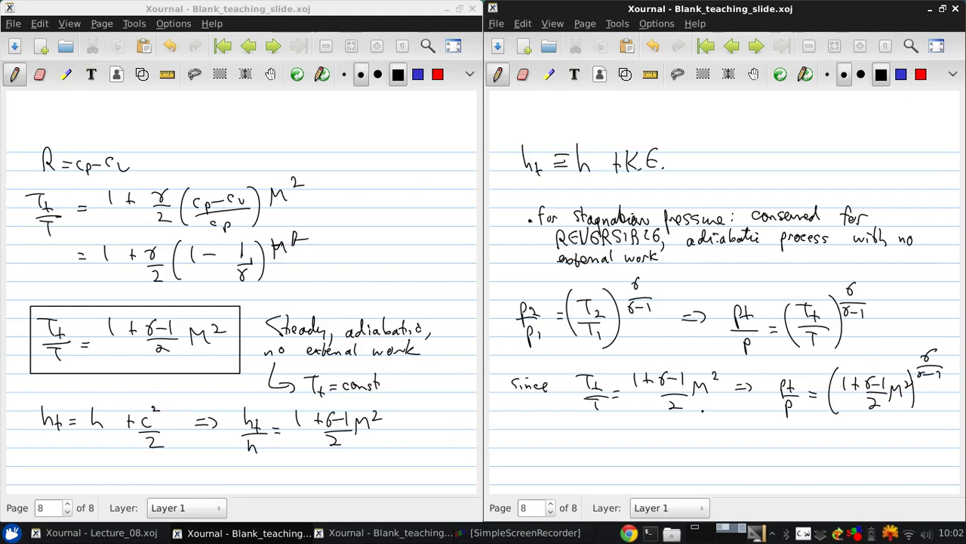
left_click(625, 74)
mouse_move(773, 347)
left_mouse_down()
mouse_move(888, 429)
mouse_move(939, 337)
mouse_move(779, 352)
left_mouse_up()
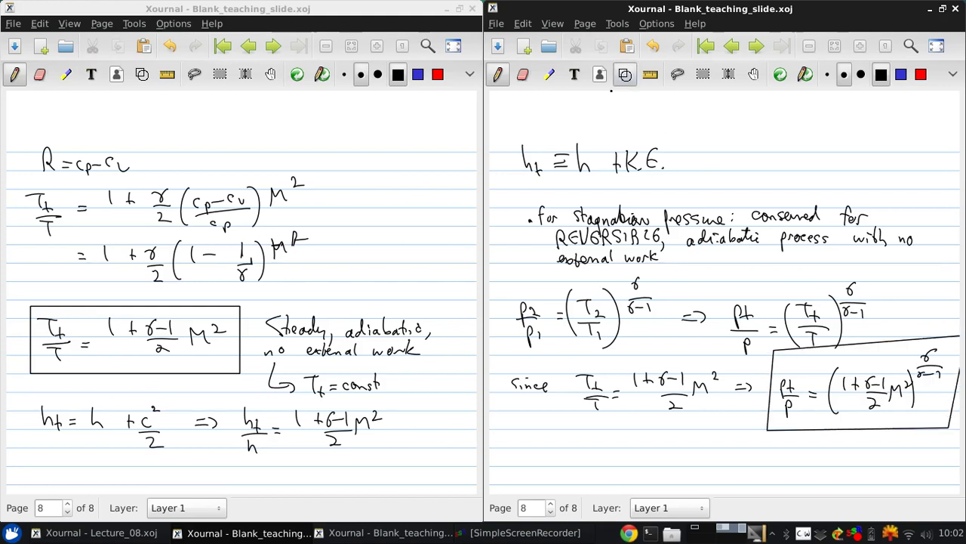
Turn off shape recognition, tile page 8 left and the second window right, and insert a new page after.
left_click(625, 74)
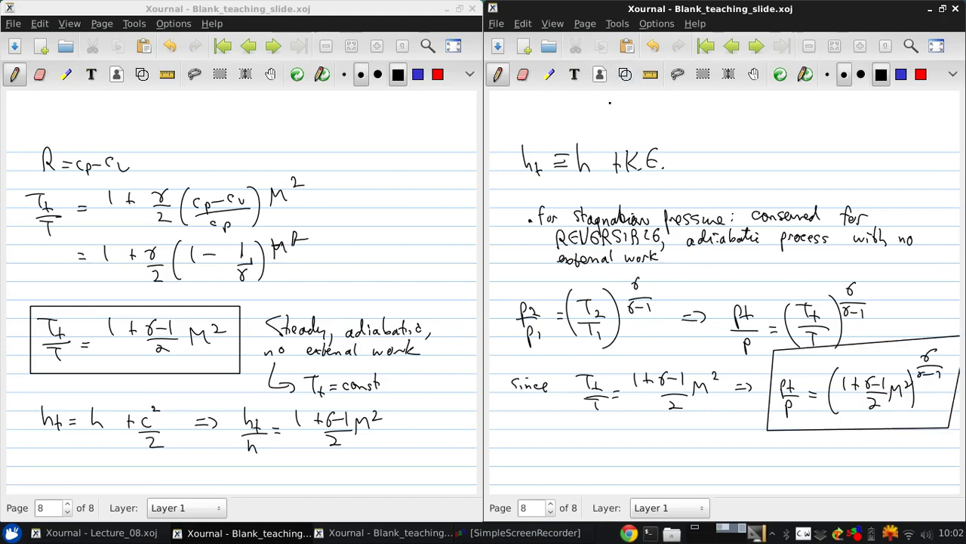
double_click(613, 9)
left_click_drag(261, 12, 965, 75)
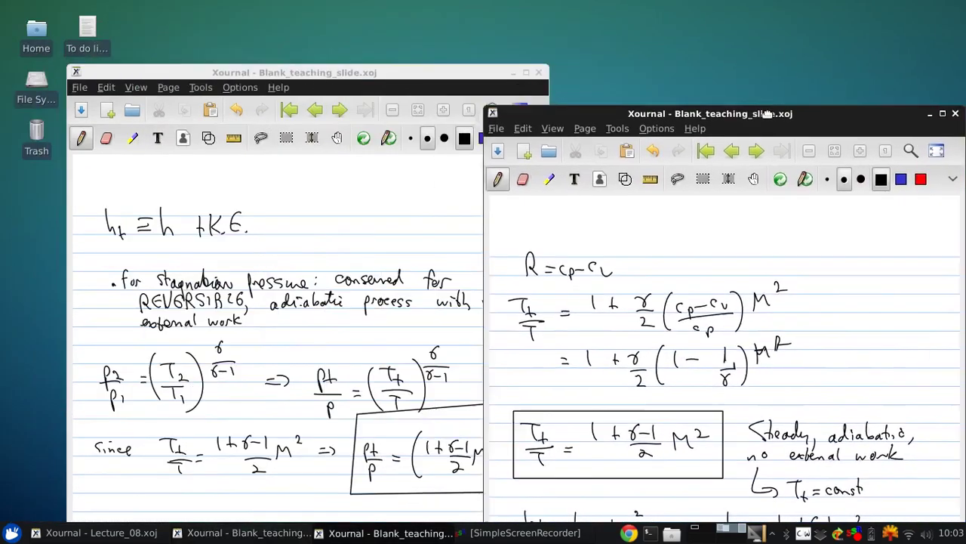
left_click_drag(414, 85, 2, 99)
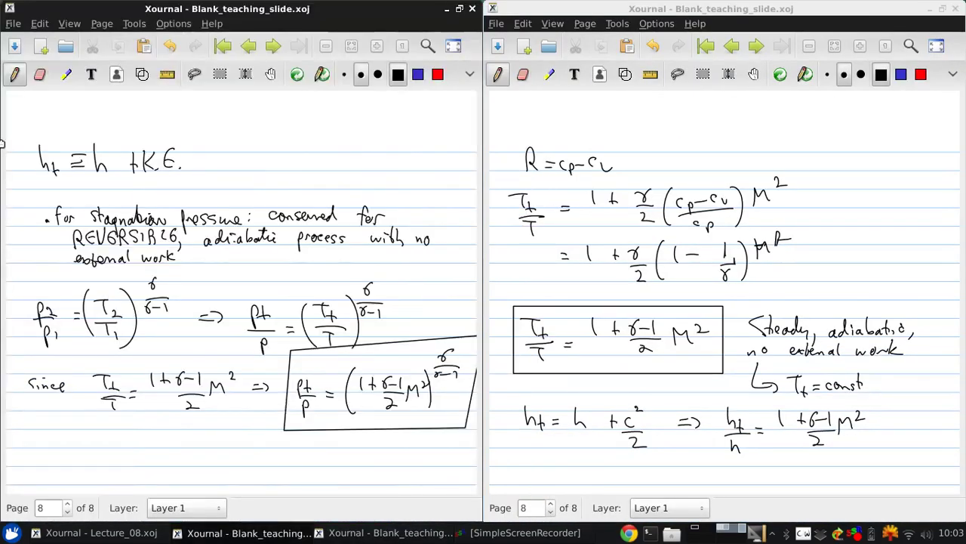
left_click(586, 23)
left_click(593, 57)
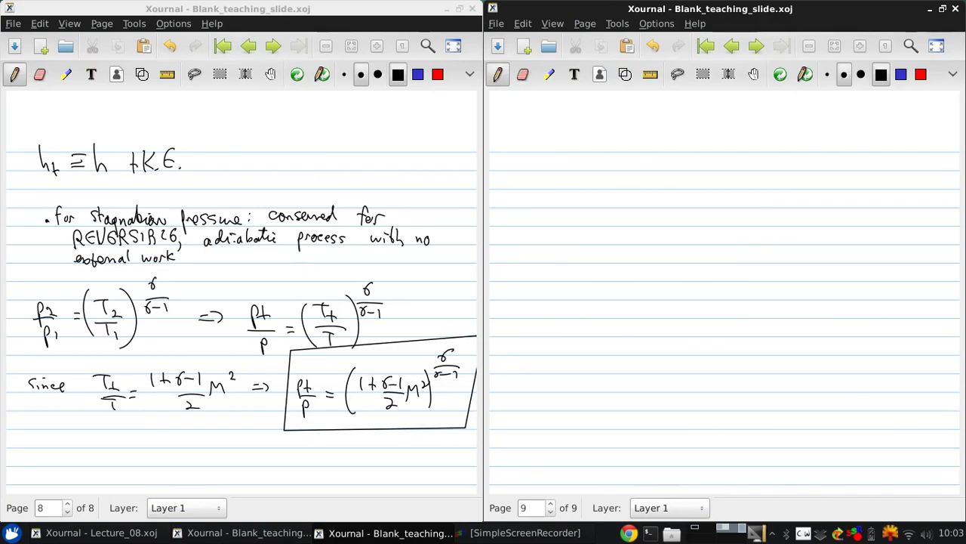
Write pt = p(1 + (γ−1)/2 M²)^(γ/(γ−1)) at the top of page 9.
mouse_move(512, 157)
left_mouse_down()
mouse_move(513, 182)
mouse_move(517, 169)
mouse_move(524, 177)
left_mouse_up()
left_click_drag(519, 170, 530, 169)
mouse_move(536, 171)
left_mouse_down()
mouse_move(568, 172)
mouse_move(594, 191)
left_mouse_up()
mouse_move(601, 158)
left_mouse_down()
mouse_move(602, 170)
mouse_move(653, 161)
left_mouse_up()
left_click_drag(657, 155, 665, 172)
mouse_move(647, 179)
left_mouse_down()
mouse_move(660, 189)
mouse_move(676, 167)
mouse_move(684, 175)
left_mouse_up()
left_click_drag(686, 157, 694, 163)
left_click_drag(701, 147, 704, 188)
left_click_drag(713, 129, 729, 146)
left_click_drag(708, 150, 714, 159)
left_click_drag(718, 154, 722, 154)
left_click_drag(726, 151, 727, 156)
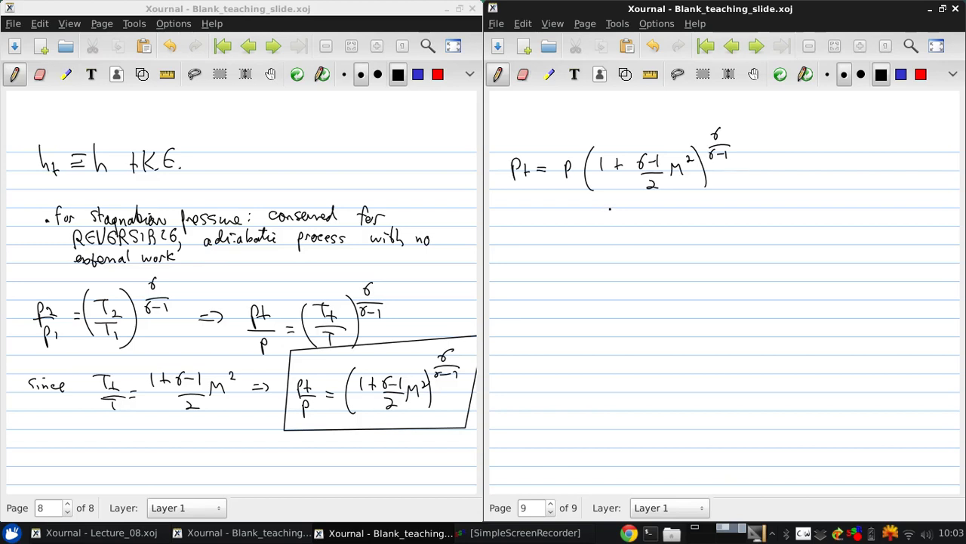
Rewrite it below as = p(1 + ½(γ−1)c²/γRT)^(γ/(γ−1)), then write 'since'.
left_click_drag(541, 217, 548, 217)
mouse_move(541, 221)
left_mouse_down()
mouse_move(568, 222)
mouse_move(583, 247)
left_mouse_up()
mouse_move(594, 213)
left_mouse_down()
mouse_move(594, 225)
mouse_move(617, 225)
left_mouse_up()
mouse_move(610, 219)
left_mouse_down()
mouse_move(648, 225)
mouse_move(658, 238)
mouse_move(681, 212)
mouse_move(692, 218)
left_mouse_up()
mouse_move(698, 212)
left_mouse_down()
mouse_move(699, 223)
mouse_move(732, 222)
left_mouse_up()
left_click_drag(736, 203, 747, 210)
mouse_move(714, 228)
left_mouse_down()
mouse_move(762, 229)
mouse_move(722, 248)
mouse_move(737, 247)
left_mouse_up()
mouse_move(737, 235)
left_mouse_down()
mouse_move(750, 234)
mouse_move(745, 247)
left_mouse_up()
mouse_move(778, 200)
left_mouse_down()
mouse_move(780, 246)
mouse_move(800, 200)
mouse_move(787, 201)
left_mouse_up()
left_click_drag(788, 205, 793, 214)
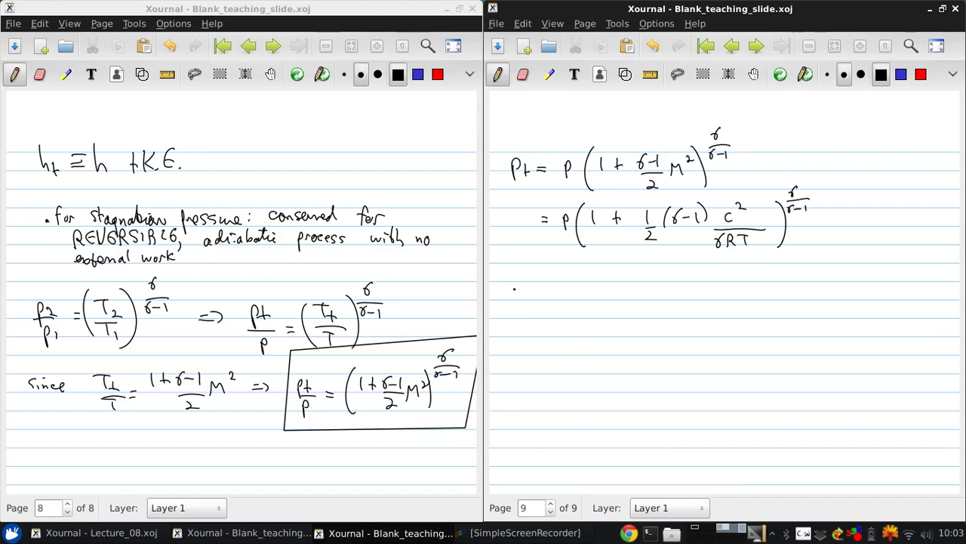
mouse_move(512, 288)
left_mouse_down()
mouse_move(599, 293)
mouse_move(604, 305)
mouse_move(635, 284)
left_mouse_up()
Complete p = ρRT ⇒ p/ρ = RT after 'since'.
mouse_move(632, 286)
left_mouse_down()
mouse_move(631, 299)
mouse_move(655, 291)
left_mouse_up()
left_click_drag(646, 295, 655, 296)
mouse_move(657, 288)
left_mouse_down()
mouse_move(690, 308)
mouse_move(702, 298)
mouse_move(685, 322)
mouse_move(718, 294)
left_mouse_up()
left_click_drag(708, 299, 723, 297)
mouse_move(723, 283)
left_mouse_down()
mouse_move(735, 296)
mouse_move(748, 280)
left_mouse_up()
left_click_drag(743, 282, 743, 296)
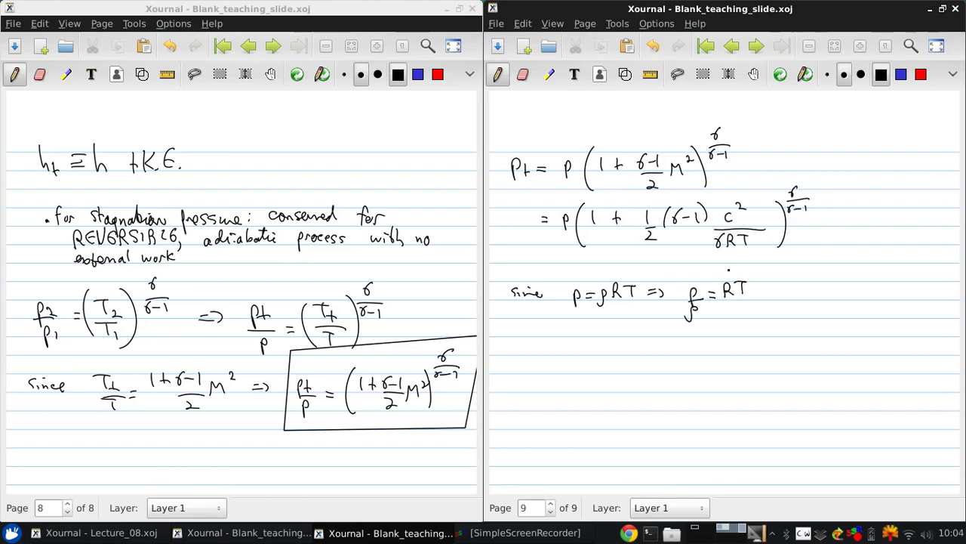
Start the substituted line with ⇒ pt = p(1 +.
left_click_drag(503, 347, 512, 347)
left_click_drag(502, 352, 511, 352)
left_click_drag(511, 343, 528, 363)
left_click_drag(527, 348, 537, 360)
left_click_drag(535, 353, 571, 364)
mouse_move(572, 348)
left_mouse_down()
mouse_move(591, 367)
mouse_move(628, 352)
left_mouse_up()
left_click_drag(621, 346, 657, 353)
Add ½·(γ−1)/γ·(ρ/p)c², close the bracket, and raise it to γ/(γ−1).
left_click_drag(648, 359, 658, 366)
mouse_move(673, 335)
left_mouse_down()
mouse_move(670, 352)
mouse_move(699, 347)
left_mouse_up()
mouse_move(703, 341)
left_mouse_down()
mouse_move(710, 355)
mouse_move(696, 371)
left_mouse_up()
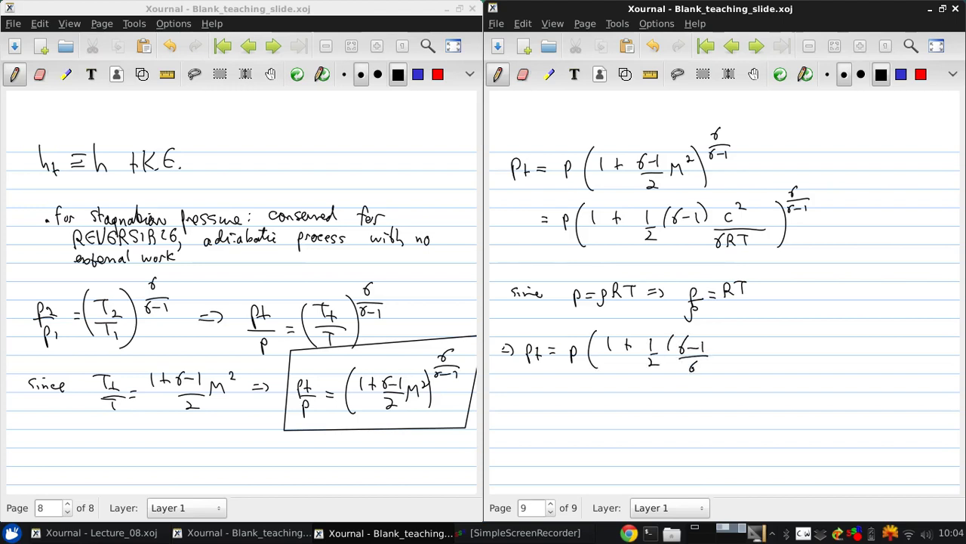
left_click_drag(673, 335, 673, 368)
mouse_move(707, 333)
left_mouse_down()
mouse_move(708, 371)
mouse_move(726, 350)
mouse_move(728, 372)
left_mouse_up()
mouse_move(755, 343)
left_mouse_down()
mouse_move(754, 352)
mouse_move(769, 343)
mouse_move(768, 376)
left_mouse_up()
left_click_drag(782, 314, 786, 326)
mouse_move(787, 330)
left_mouse_down()
mouse_move(798, 330)
mouse_move(782, 343)
mouse_move(793, 340)
left_mouse_up()
left_click_drag(796, 338, 796, 347)
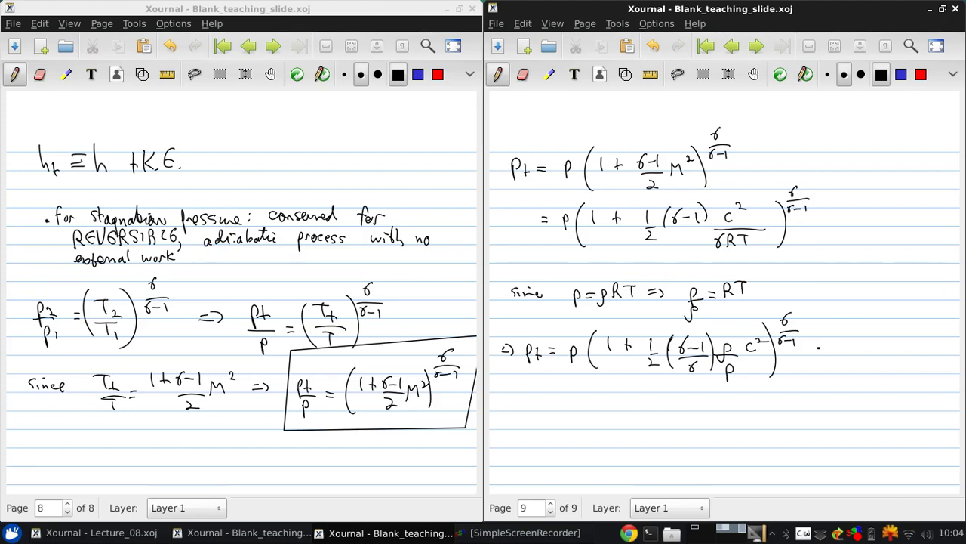
Write (1+x)^n below the equation to begin a binomial expansion.
left_click_drag(501, 385, 503, 407)
mouse_move(510, 392)
left_mouse_down()
mouse_move(511, 406)
mouse_move(524, 406)
left_mouse_up()
left_click_drag(519, 401, 545, 408)
mouse_move(545, 396)
left_mouse_down()
mouse_move(536, 409)
mouse_move(554, 409)
mouse_move(568, 385)
left_mouse_up()
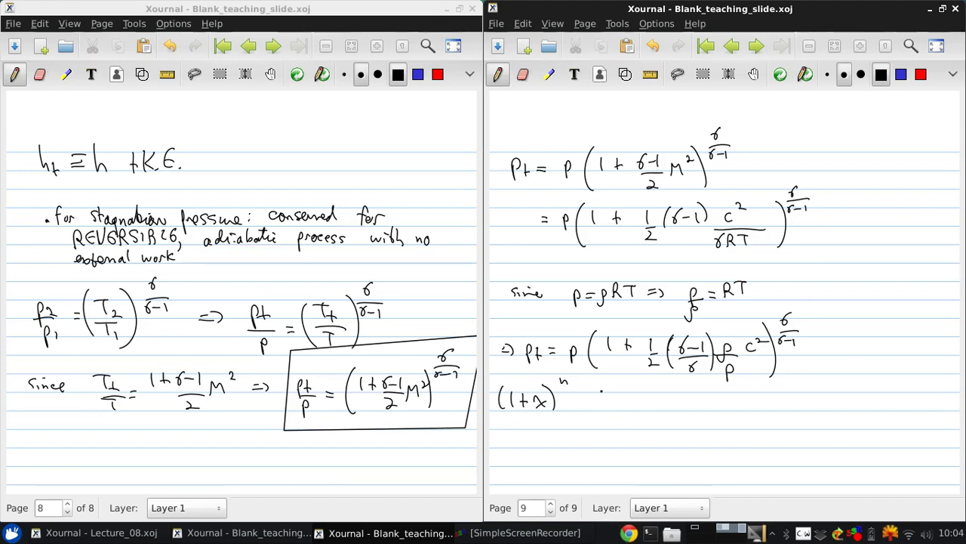
Write = 1 + nx after (1+x)^n.
left_click_drag(585, 401, 592, 400)
left_click_drag(588, 405, 596, 401)
mouse_move(619, 391)
left_mouse_down()
mouse_move(619, 408)
mouse_move(636, 408)
left_mouse_up()
left_click_drag(633, 401, 675, 412)
mouse_move(674, 400)
left_mouse_down()
mouse_move(665, 413)
mouse_move(701, 407)
left_mouse_up()
Continue the series with + n(n−1)/2 x² + ….
left_click_drag(696, 401, 731, 405)
left_click_drag(741, 389, 739, 406)
left_click_drag(745, 397, 769, 401)
left_click_drag(777, 388, 782, 408)
left_click_drag(716, 415, 776, 415)
left_click_drag(744, 421, 760, 430)
mouse_move(799, 401)
left_mouse_down()
mouse_move(810, 409)
mouse_move(801, 412)
left_mouse_up()
left_click_drag(811, 392, 824, 411)
left_click_drag(816, 405, 830, 404)
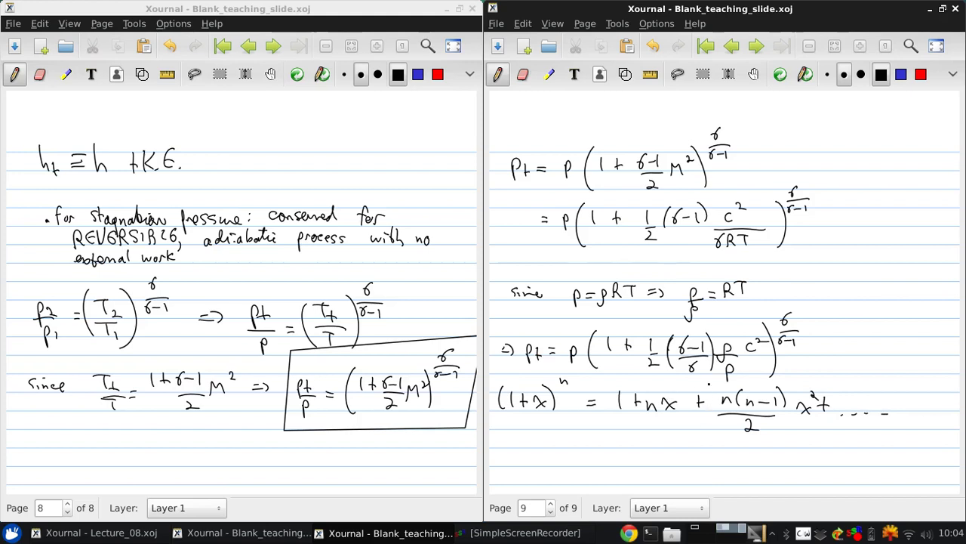
Bracket n(n−1)/2 with an arrow, wavy-underline 1 + nx, and rearrange the two note windows.
mouse_move(710, 377)
left_mouse_down()
mouse_move(709, 436)
mouse_move(753, 377)
left_mouse_up()
left_click_drag(711, 437, 770, 446)
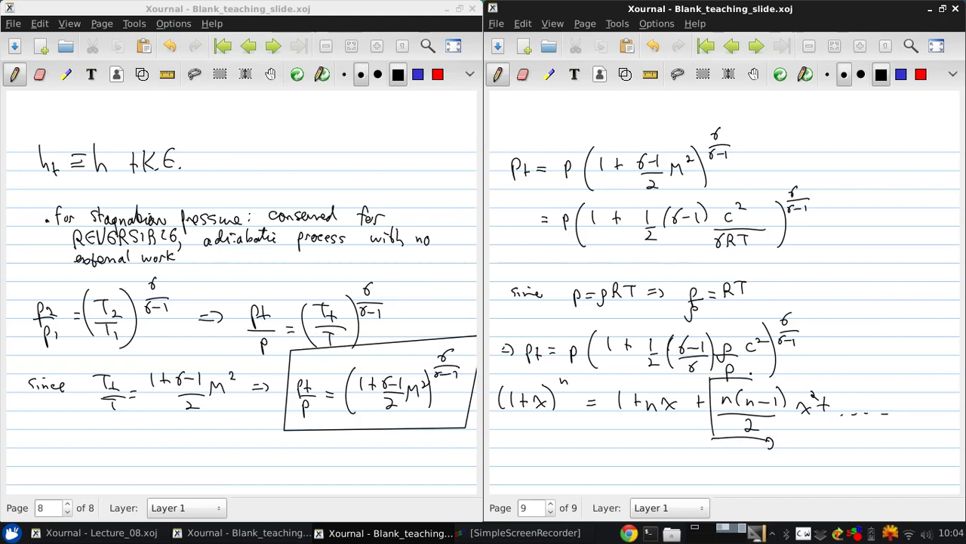
left_click_drag(751, 375, 752, 385)
left_click_drag(605, 428, 698, 427)
left_click_drag(561, 9, 122, 57)
left_click_drag(260, 7, 963, 84)
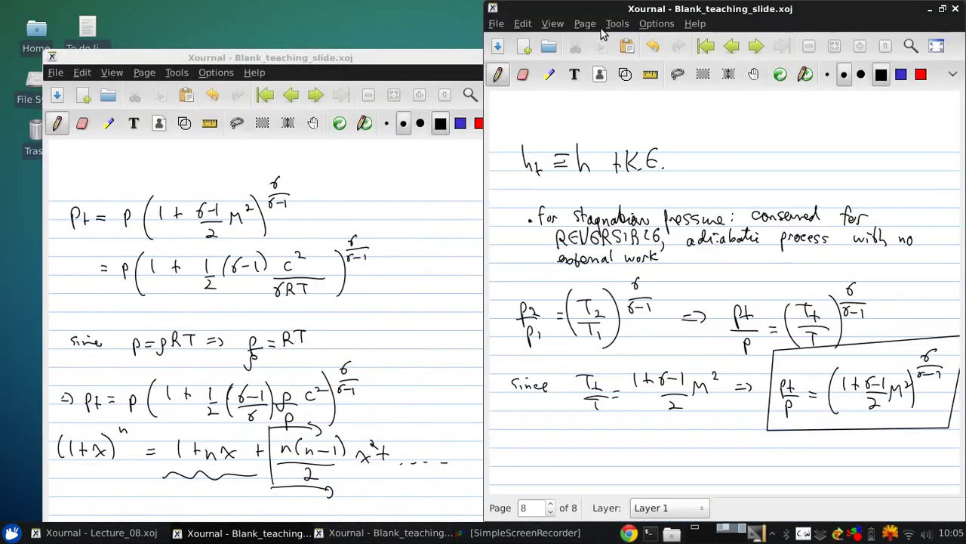
Insert a new blank page after the current one and snap the derivation window to the left half.
left_click(585, 23)
left_click(613, 58)
left_click_drag(426, 71, 2, 76)
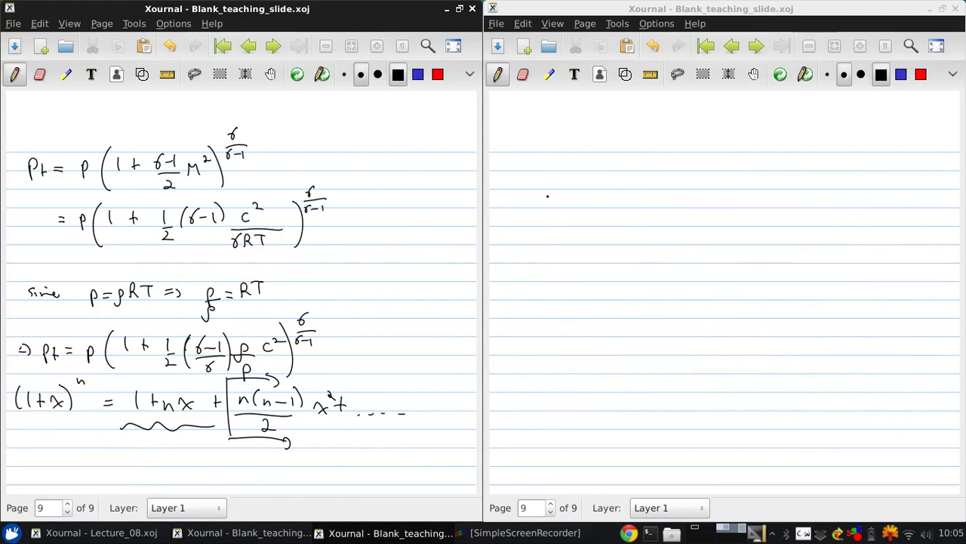
Write pt ≈ p[1 + (γ/(γ−1)) on the new page.
mouse_move(506, 183)
left_mouse_down()
mouse_move(513, 166)
mouse_move(520, 180)
left_mouse_up()
mouse_move(514, 171)
left_mouse_down()
mouse_move(548, 170)
mouse_move(546, 161)
mouse_move(560, 184)
mouse_move(563, 174)
mouse_move(592, 192)
left_mouse_up()
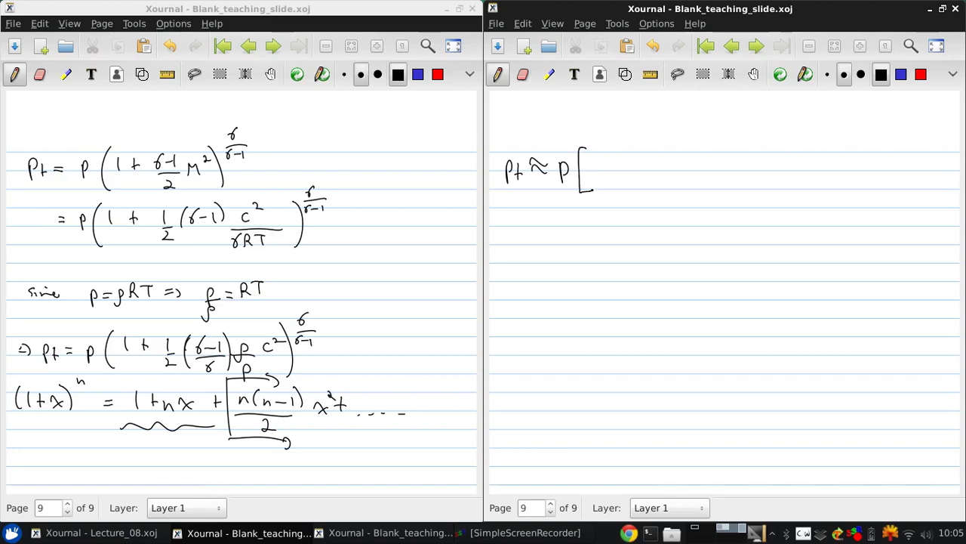
mouse_move(600, 153)
left_mouse_down()
mouse_move(602, 170)
mouse_move(619, 167)
left_mouse_up()
mouse_move(624, 163)
left_mouse_down()
mouse_move(611, 165)
mouse_move(656, 155)
mouse_move(672, 174)
left_mouse_up()
mouse_move(651, 180)
left_mouse_down()
mouse_move(657, 190)
mouse_move(664, 181)
left_mouse_up()
left_click_drag(660, 185, 671, 190)
mouse_move(648, 151)
left_mouse_down()
mouse_move(643, 196)
mouse_move(674, 190)
left_mouse_up()
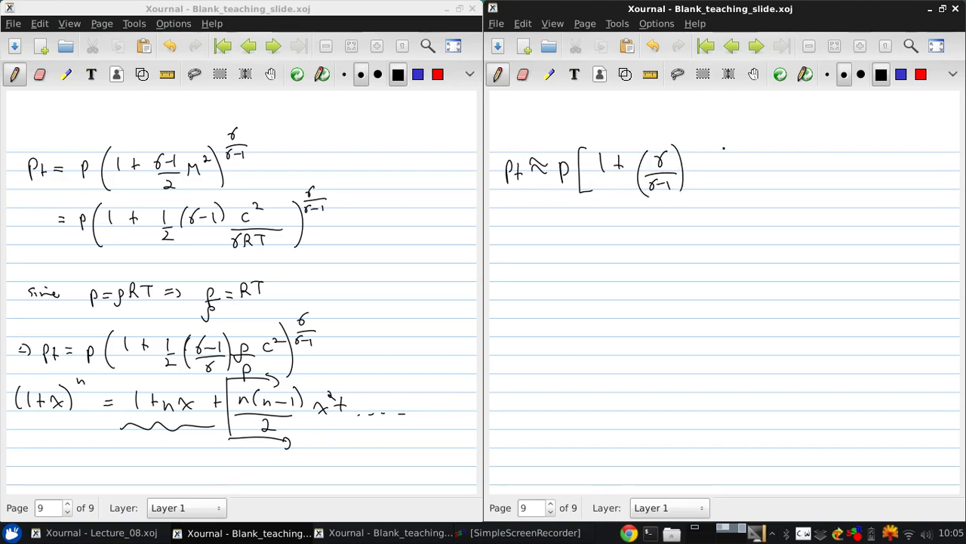
left_click_drag(696, 148, 694, 193)
Continue with (½)((γ−1)/γ)(ρ/p)c² + … and close the square bracket.
left_click_drag(709, 149, 720, 174)
mouse_move(708, 178)
left_mouse_down()
mouse_move(718, 186)
mouse_move(723, 149)
mouse_move(740, 193)
left_mouse_up()
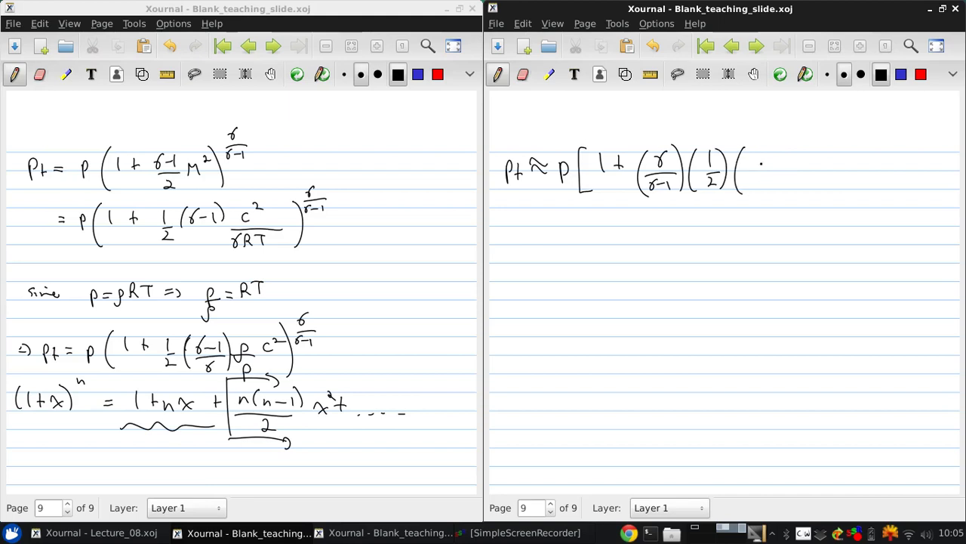
mouse_move(752, 154)
left_mouse_down()
mouse_move(758, 172)
mouse_move(770, 159)
mouse_move(776, 169)
left_mouse_up()
mouse_move(785, 172)
left_mouse_down()
mouse_move(755, 174)
mouse_move(767, 192)
left_mouse_up()
left_click_drag(779, 145, 780, 191)
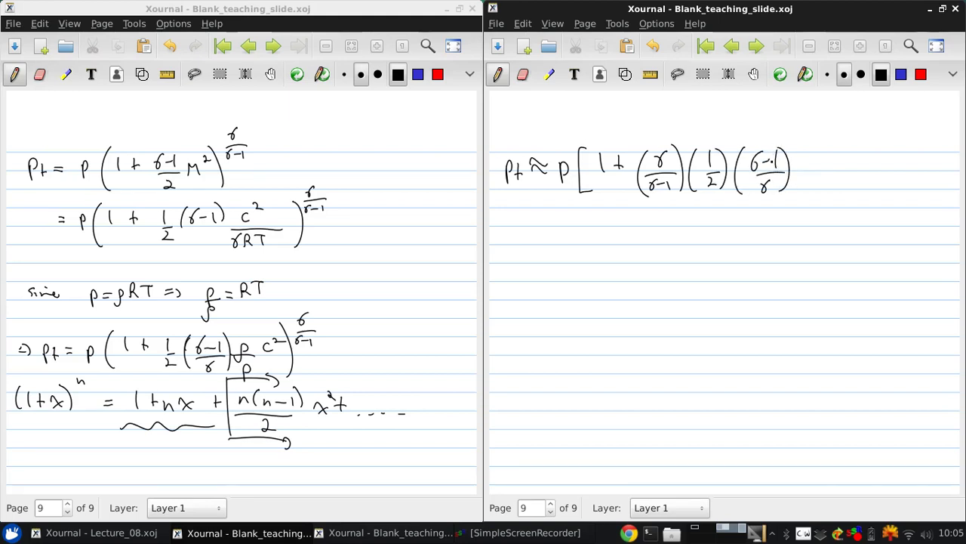
mouse_move(803, 178)
left_mouse_down()
mouse_move(810, 159)
mouse_move(820, 174)
mouse_move(812, 181)
mouse_move(839, 161)
mouse_move(837, 171)
left_mouse_up()
left_click_drag(843, 154, 874, 161)
left_click(889, 167)
left_click(898, 168)
mouse_move(875, 169)
left_mouse_down()
mouse_move(913, 173)
mouse_move(911, 202)
left_mouse_up()
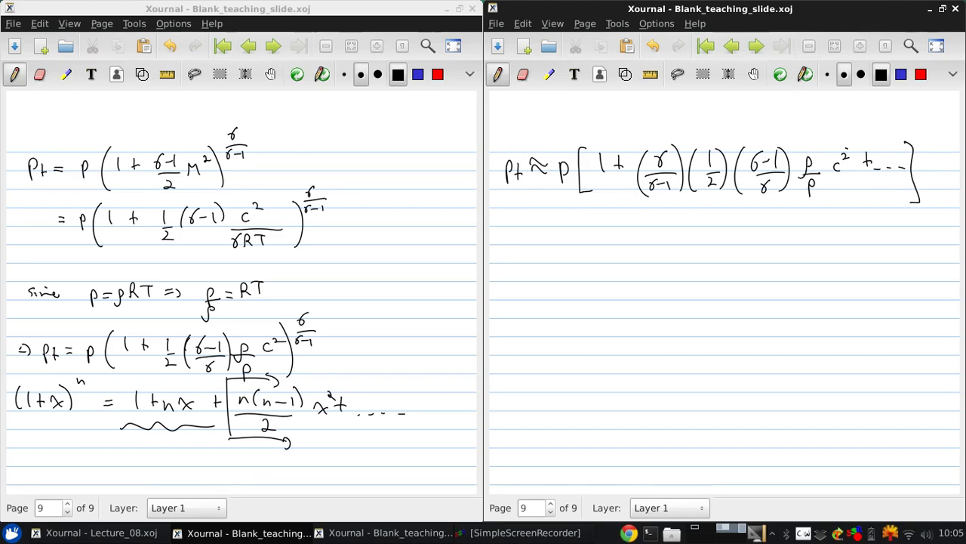
Cross out the cancelling γ/(γ−1) and (γ−1)/γ factors and the p in ρ/p.
left_click(570, 211)
left_click_drag(688, 136, 648, 199)
left_click_drag(799, 137, 745, 198)
left_click_drag(828, 175, 807, 193)
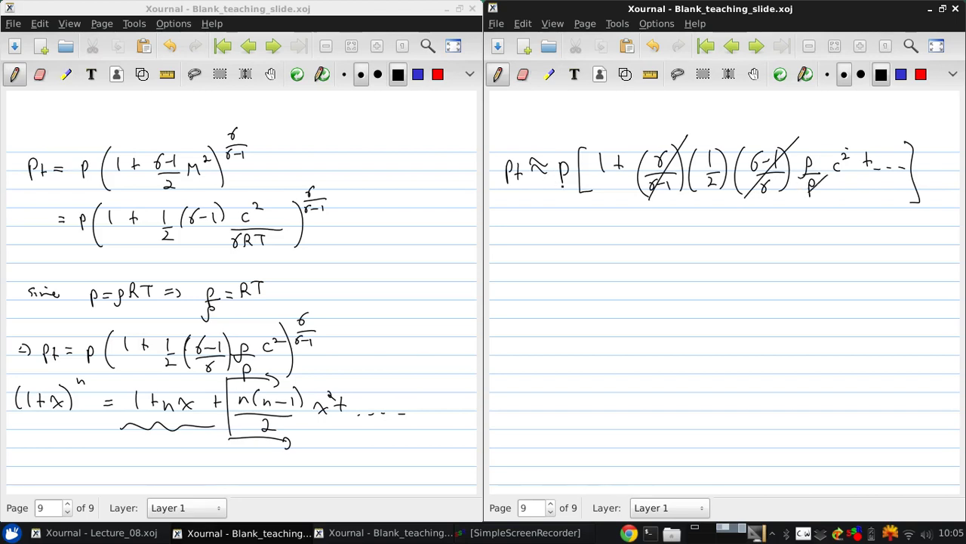
Write the simplified result pt ≈ p + ½ρc² below the expansion.
mouse_move(511, 232)
left_mouse_down()
mouse_move(512, 253)
mouse_move(513, 245)
left_mouse_up()
mouse_move(523, 239)
left_mouse_down()
mouse_move(524, 254)
mouse_move(559, 228)
mouse_move(576, 258)
mouse_move(579, 243)
mouse_move(600, 245)
left_mouse_up()
mouse_move(594, 238)
left_mouse_down()
mouse_move(627, 243)
mouse_move(639, 260)
mouse_move(646, 243)
mouse_move(668, 241)
mouse_move(679, 228)
mouse_move(704, 238)
left_mouse_up()
Label the result with an arrow and "incompressible def'n.".
mouse_move(712, 234)
left_mouse_down()
mouse_move(713, 244)
mouse_move(742, 246)
left_mouse_up()
left_click_drag(746, 246, 789, 243)
mouse_move(789, 236)
left_mouse_down()
mouse_move(791, 252)
mouse_move(802, 237)
mouse_move(836, 243)
left_mouse_up()
left_click_drag(838, 231, 848, 243)
left_click_drag(851, 238, 860, 240)
left_click_drag(865, 239, 892, 240)
mouse_move(900, 227)
left_mouse_down()
mouse_move(895, 246)
mouse_move(904, 233)
mouse_move(918, 243)
left_mouse_up()
left_click_drag(928, 242, 928, 234)
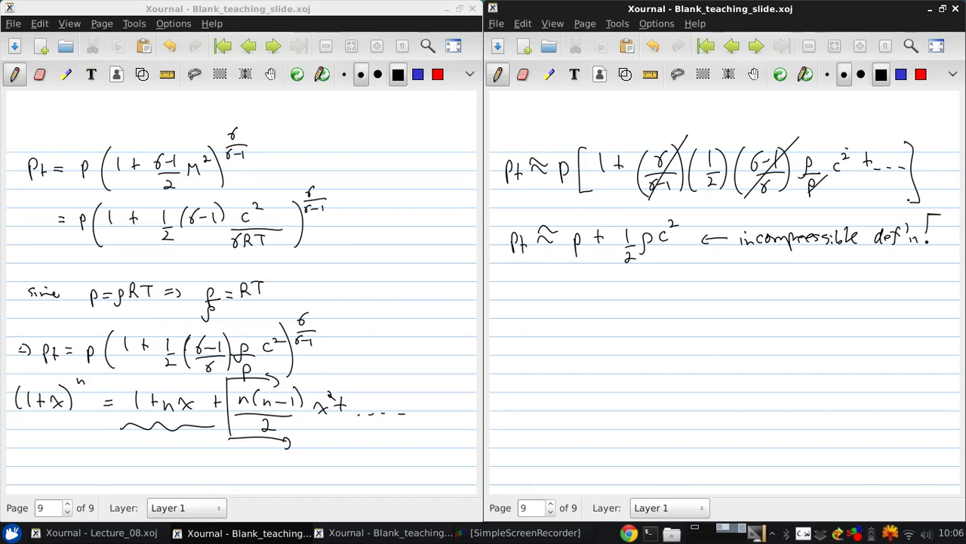
Undo and redo the last strokes, then turn the period after def'n into "!".
left_click(653, 46)
key("ctrl+y")
key("ctrl+y")
left_click_drag(932, 216, 928, 237)
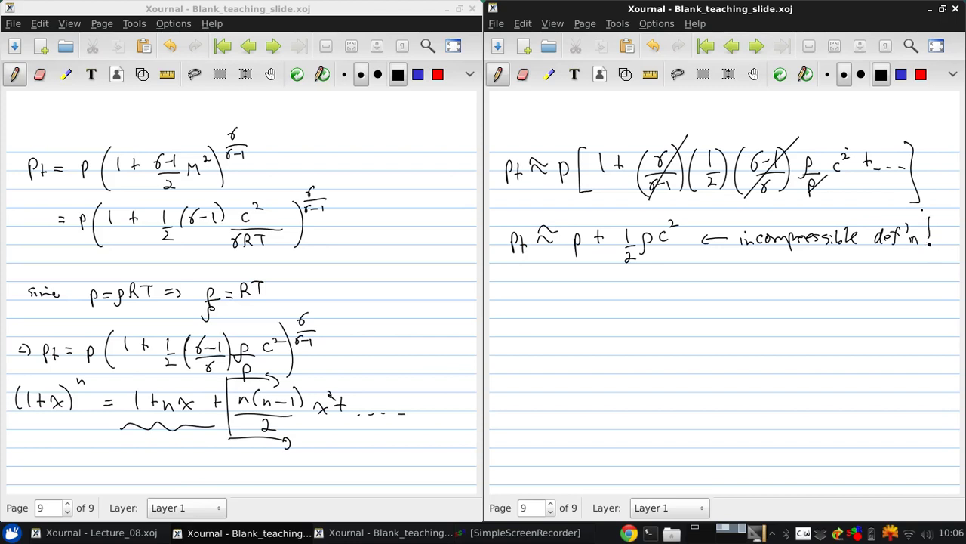